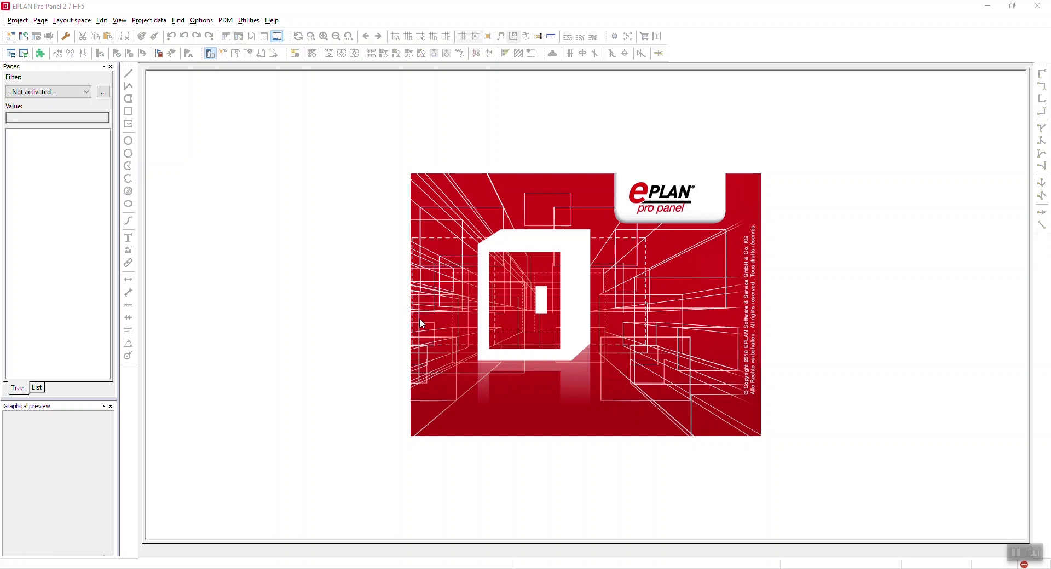
- Open the recent project ESS_Sample_Project-Adv.elk
left_click(18, 21)
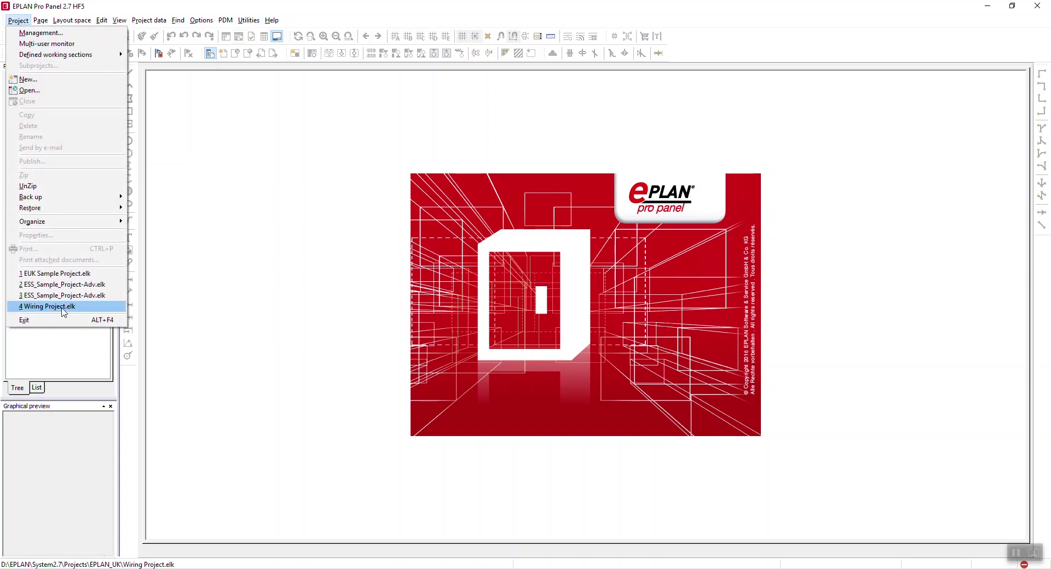
left_click(60, 284)
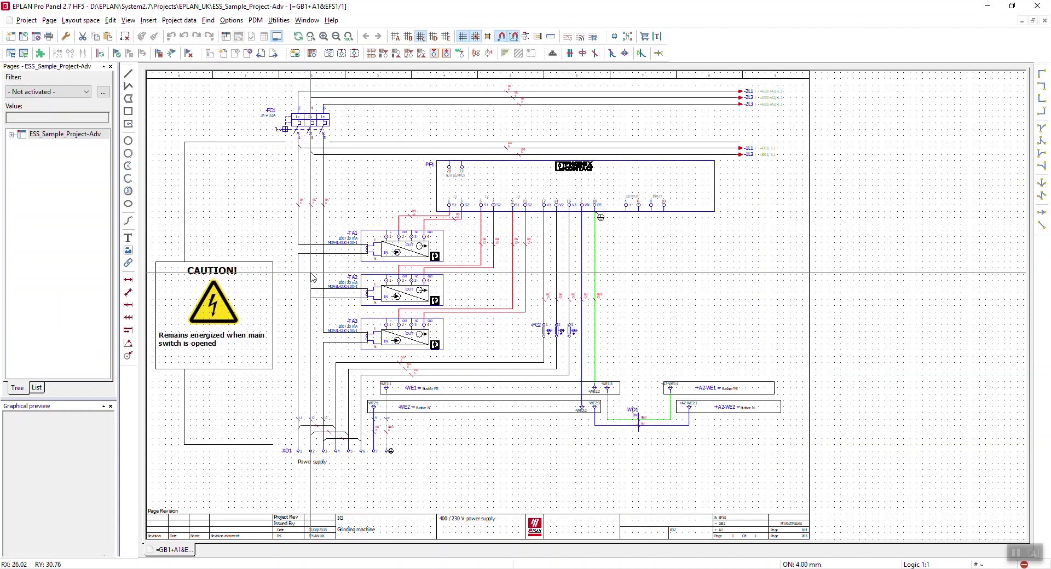
- Examine the title block of the 400 / 230 V power supply page, from the revision table to the page number fields
scroll(263, 465, "up", 5)
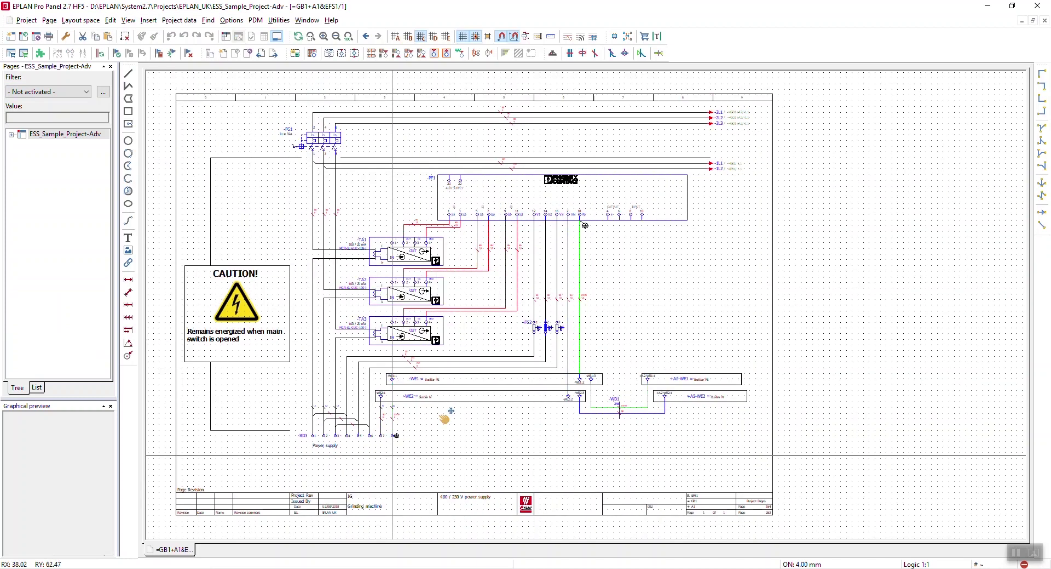
middle_click_drag(258, 463, 328, 466)
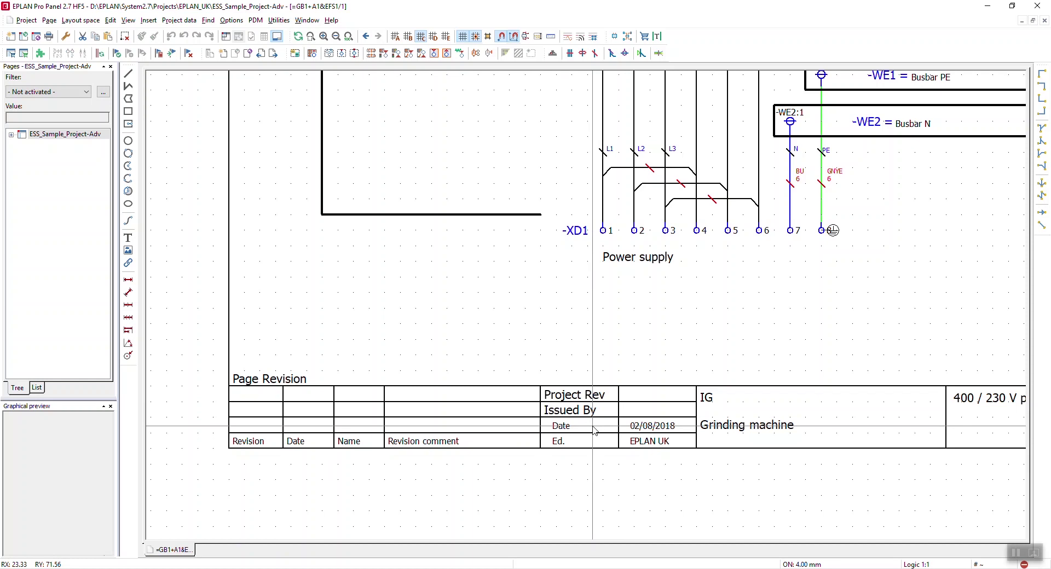
scroll(596, 432, "down", 3)
scroll(715, 432, "up", 3)
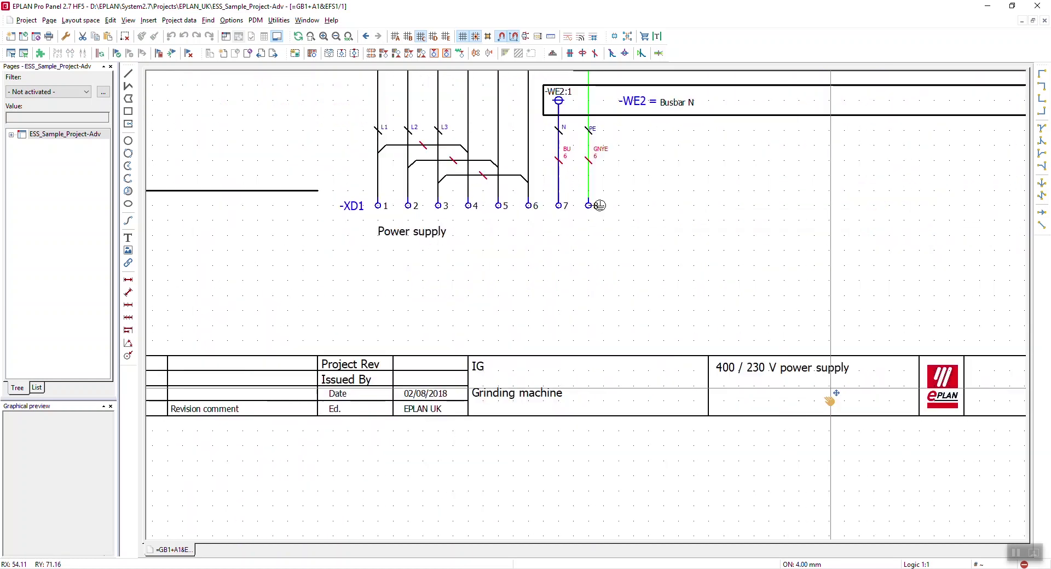
middle_click_drag(830, 400, 306, 393)
scroll(534, 405, "down", 1)
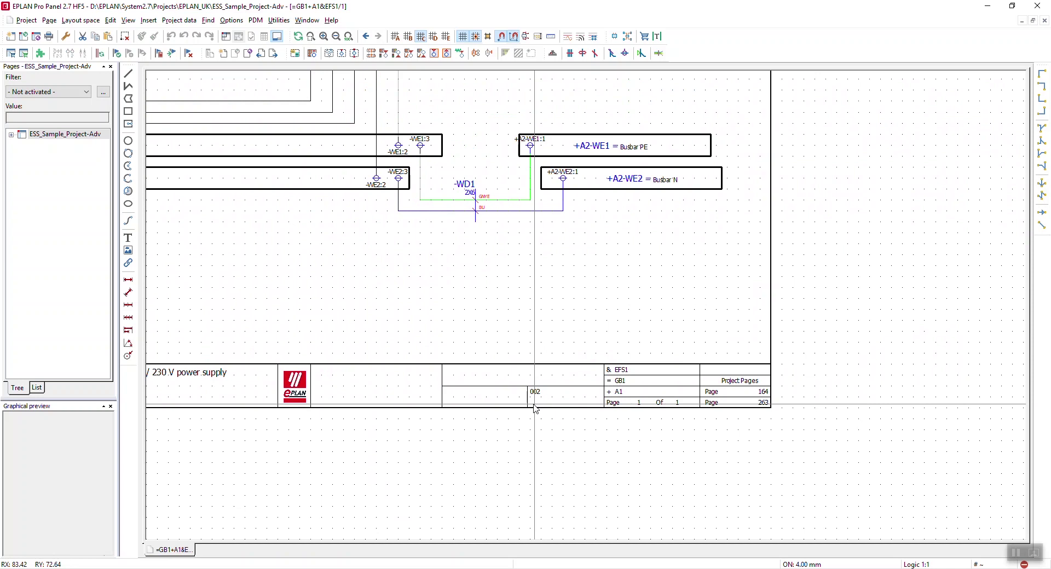
scroll(665, 441, "down", 3)
middle_click_drag(596, 407, 630, 454)
scroll(621, 438, "down", 3)
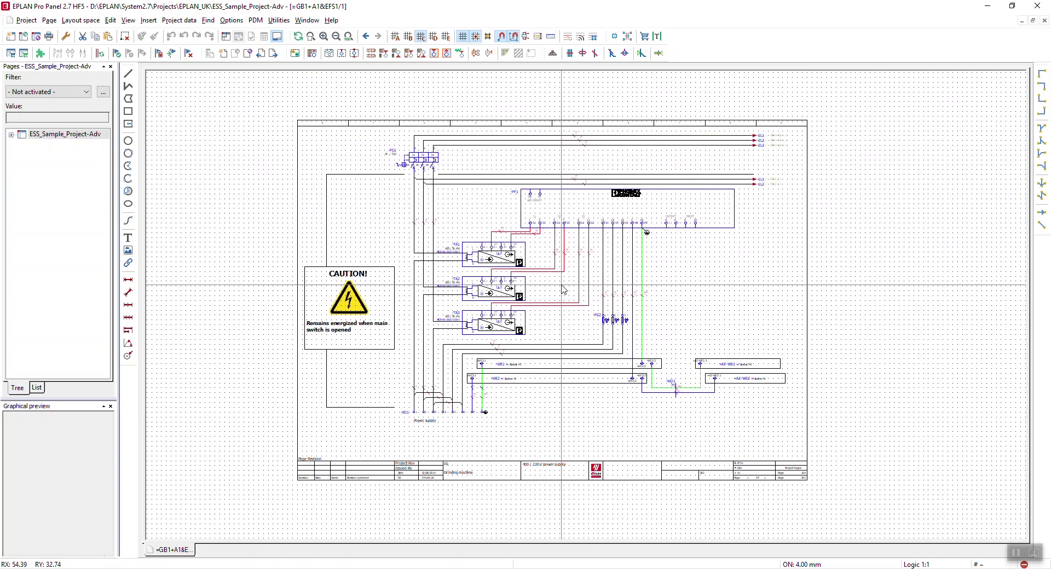
- Examine the numbered columns along the upper edge of the plot frame from 0 to 9
scroll(328, 112, "up", 4)
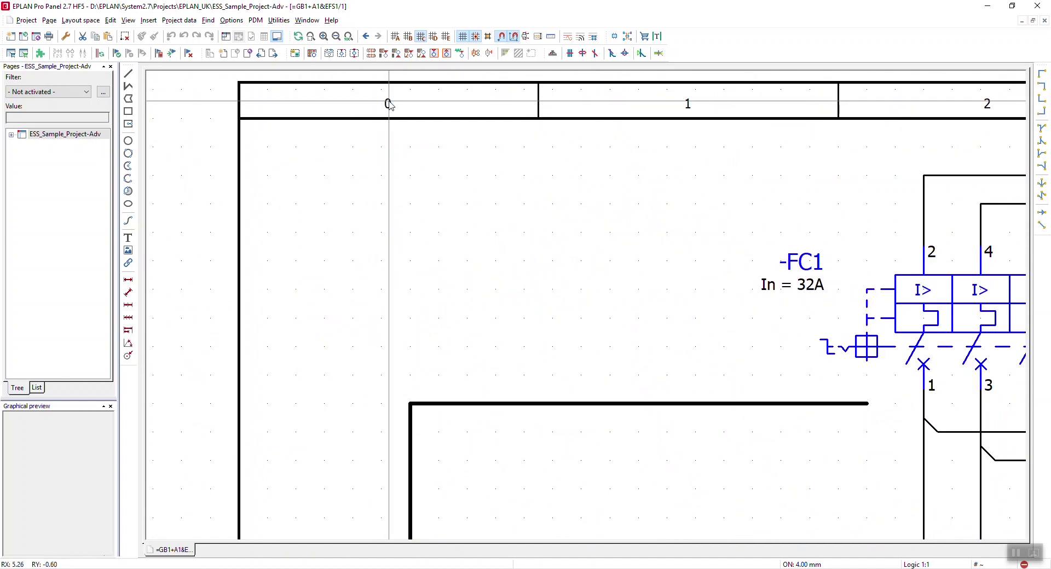
scroll(562, 155, "down", 1)
scroll(597, 163, "down", 3)
middle_click_drag(597, 163, 192, 175)
middle_click_drag(645, 167, 370, 174)
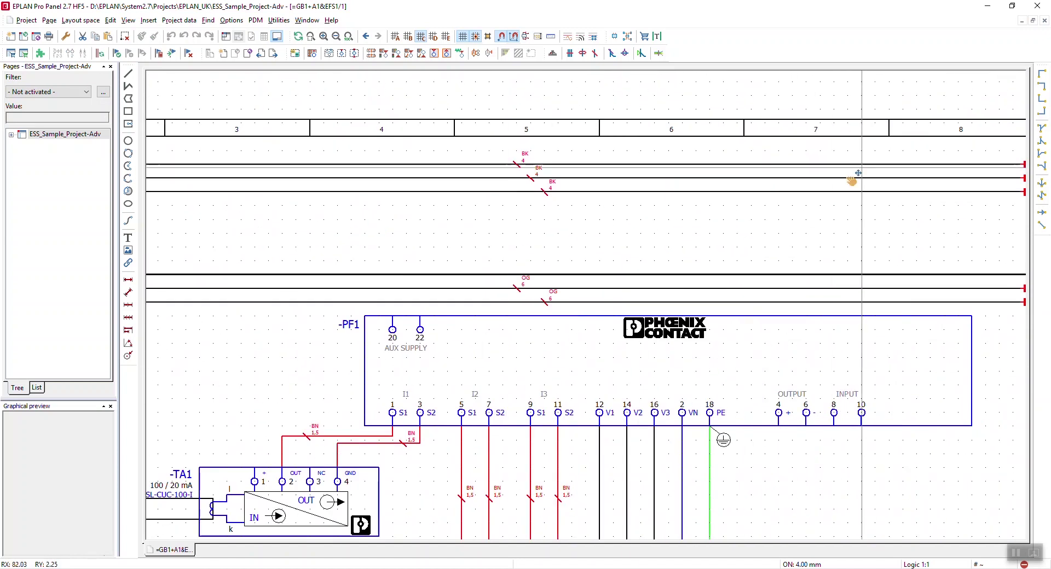
scroll(861, 173, "up", 1)
middle_click_drag(861, 173, 501, 171)
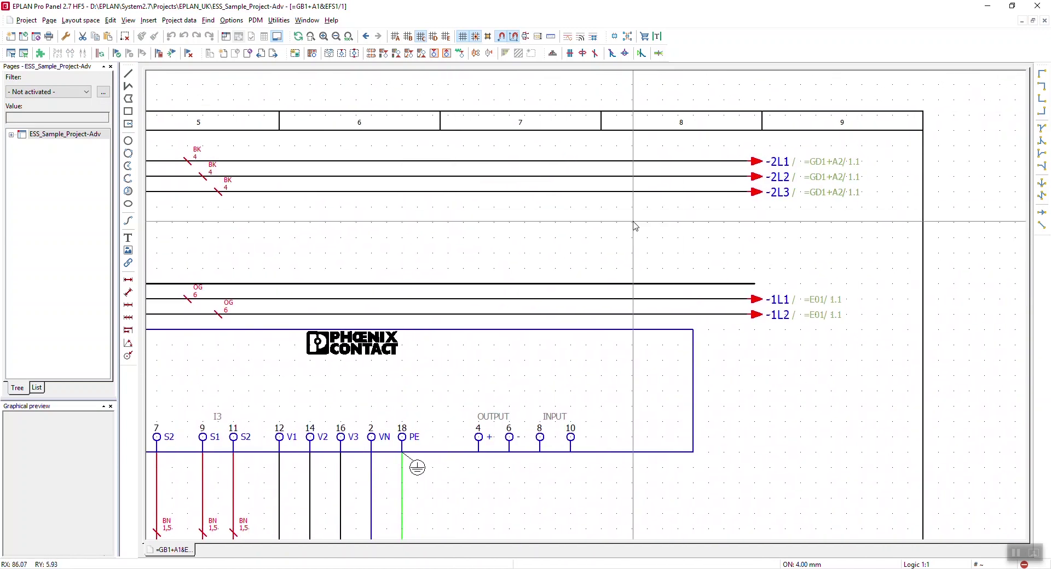
- Display the path lines on the power supply page
scroll(634, 224, "down", 1)
scroll(634, 220, "down", 1)
middle_click_drag(609, 268, 702, 204)
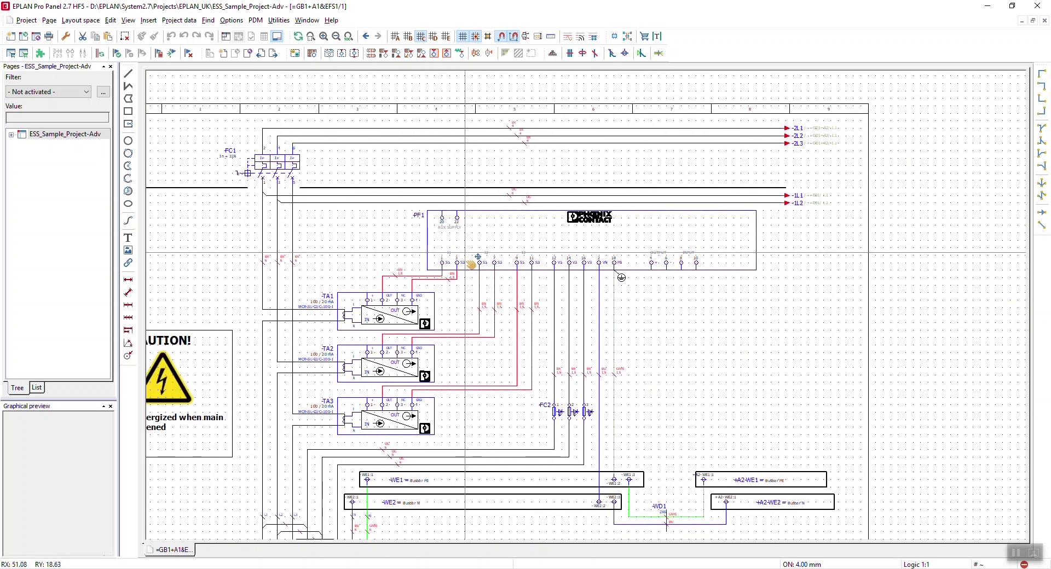
middle_click_drag(467, 250, 534, 223)
left_click(128, 19)
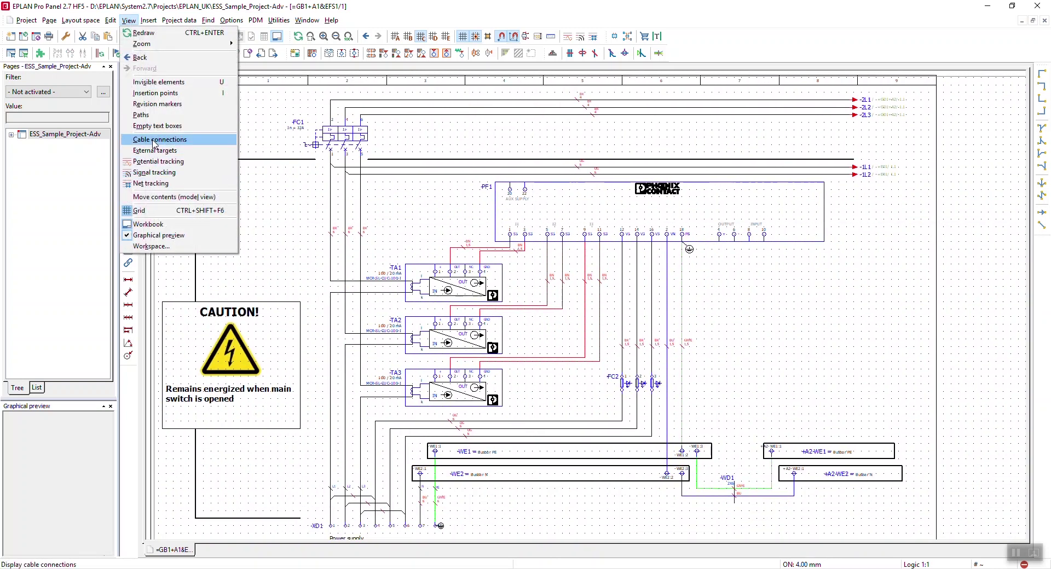
left_click(155, 116)
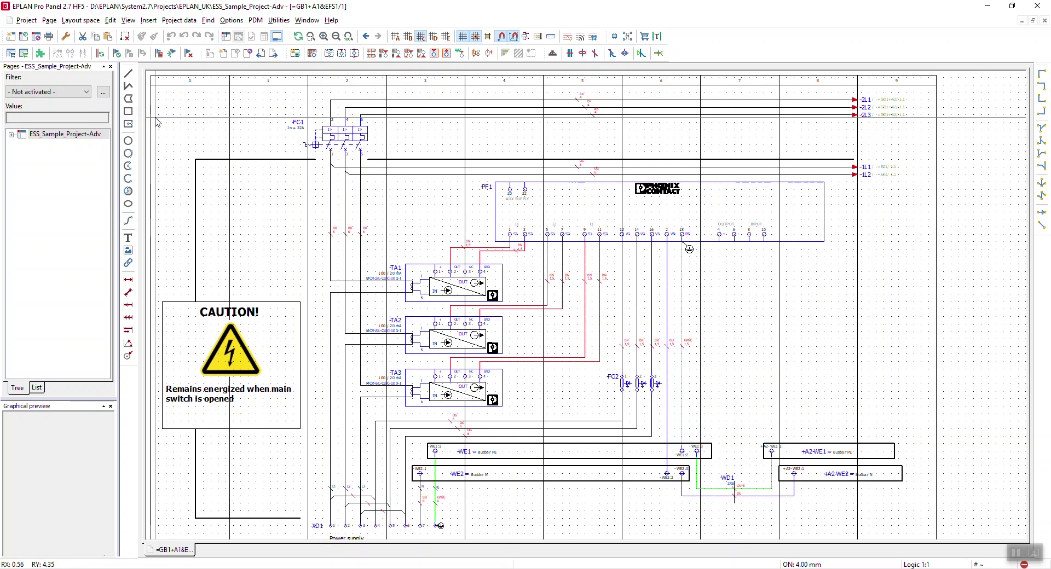
- Examine the interruption point cross-references in columns 8 and 9 and the page details in the title block
scroll(910, 93, "up", 4)
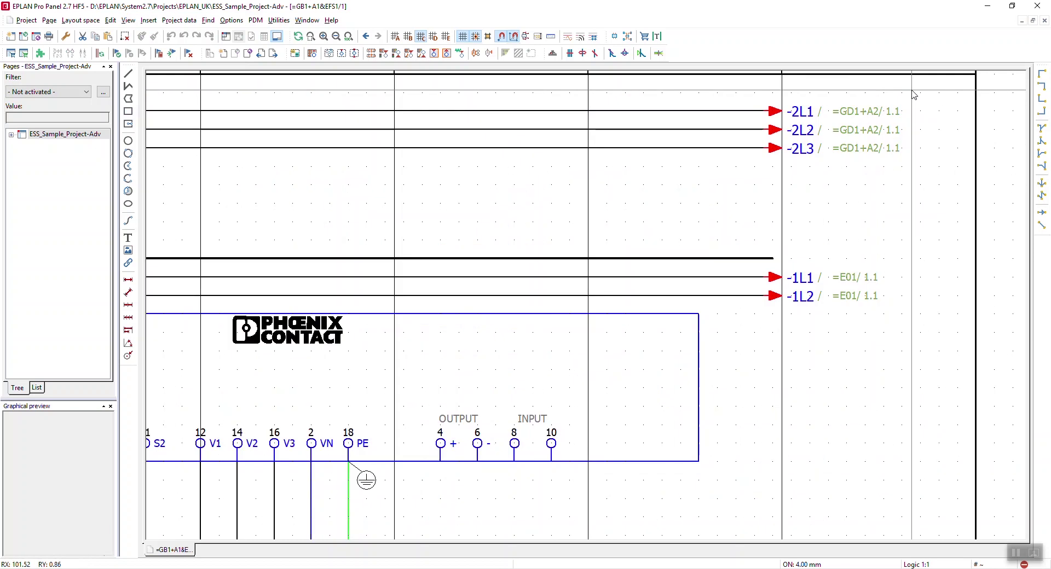
scroll(889, 157, "down", 2)
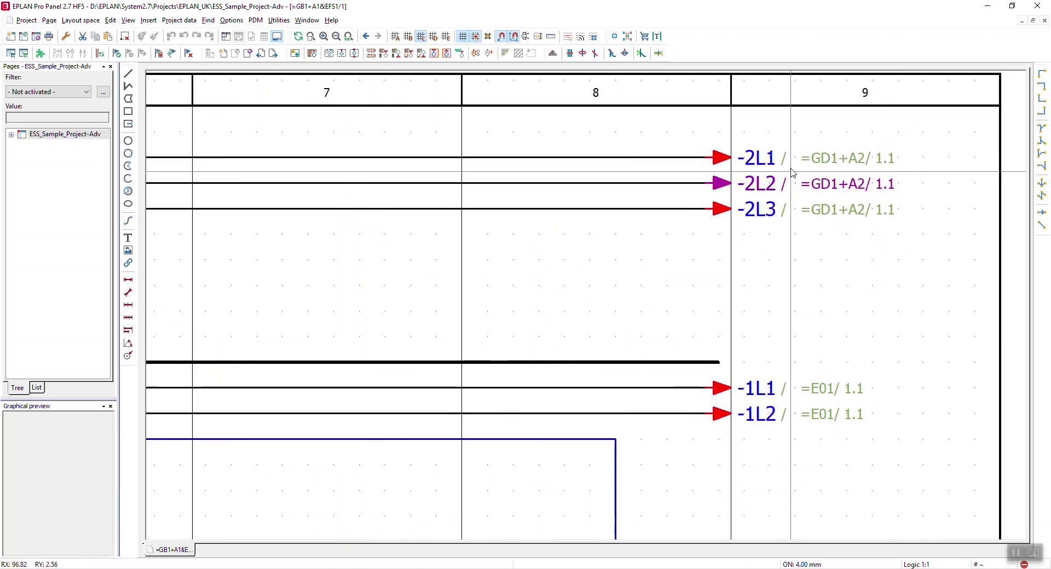
scroll(819, 408, "down", 4)
middle_click_drag(819, 408, 734, 17)
scroll(816, 301, "down", 1)
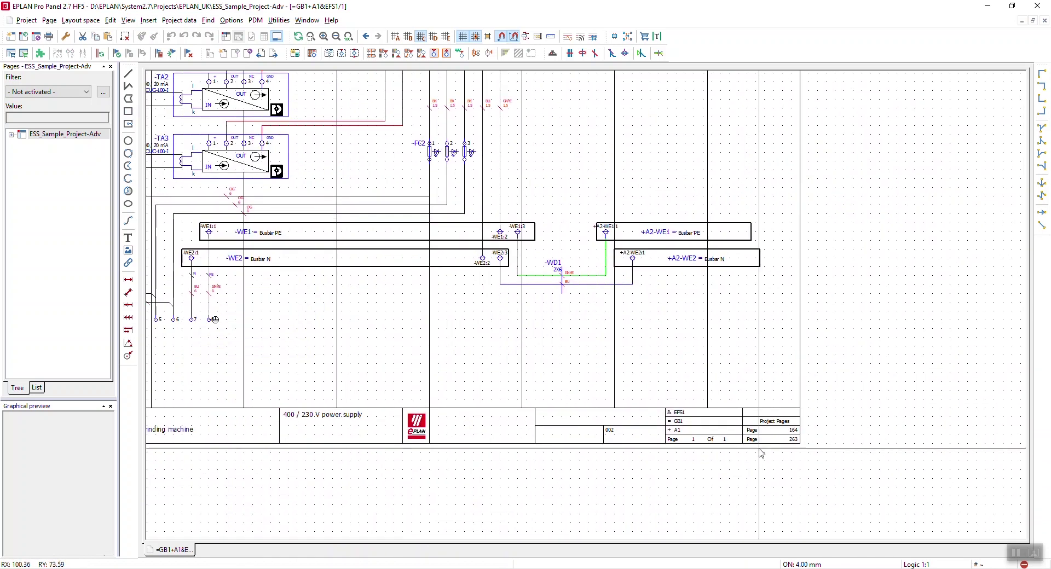
scroll(764, 447, "up", 6)
scroll(747, 375, "down", 7)
middle_click_drag(765, 260, 742, 540)
scroll(741, 270, "up", 1)
middle_click_drag(736, 200, 724, 341)
scroll(723, 208, "up", 4)
- Jump from interruption point -2L1 to its counterpart on page =GD1+A2/1 and inspect the cross-reference there
left_click(719, 267)
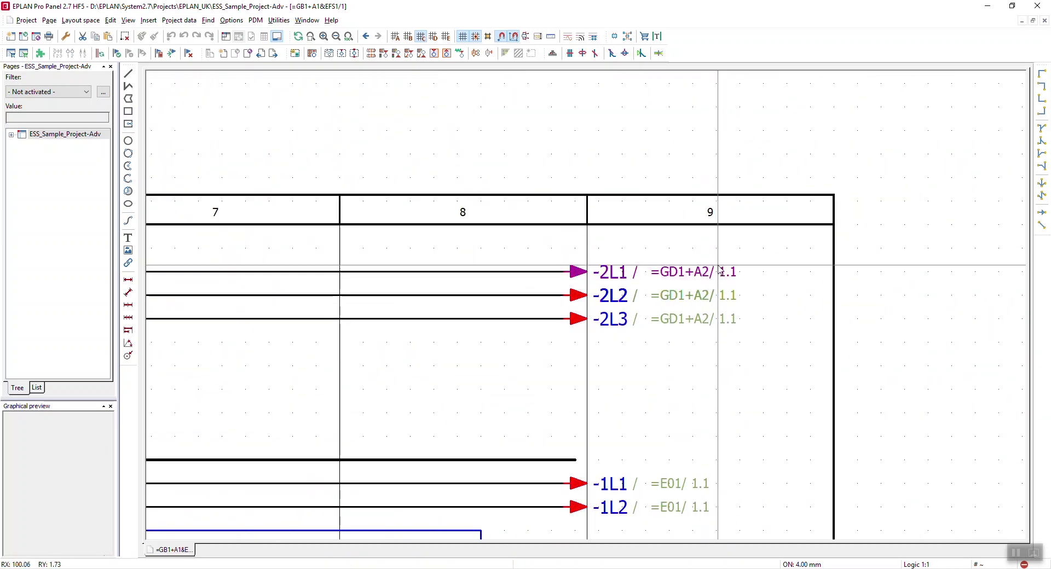
key("f")
key("f")
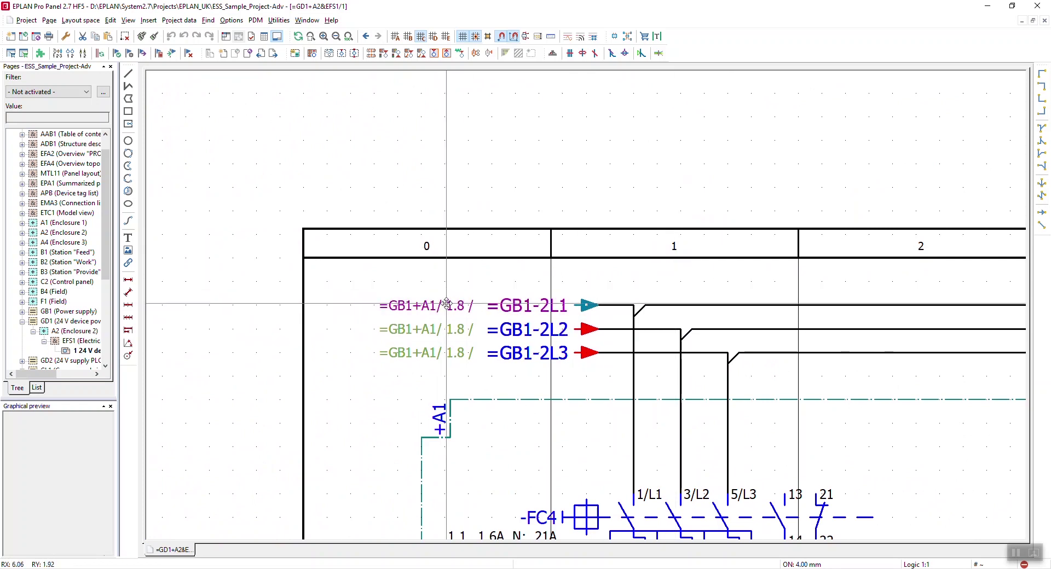
scroll(452, 306, "up", 2)
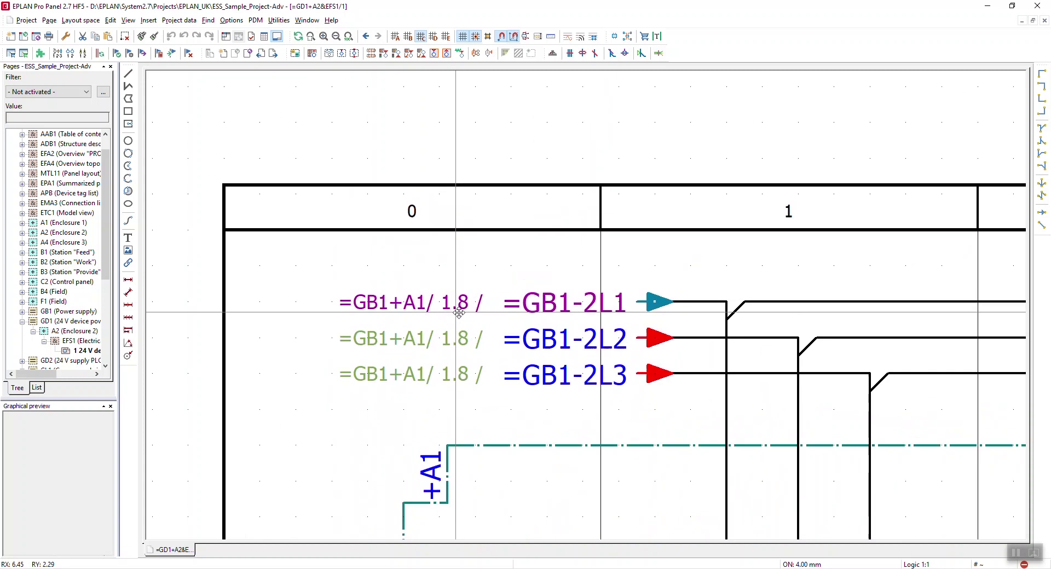
scroll(487, 302, "down", 1)
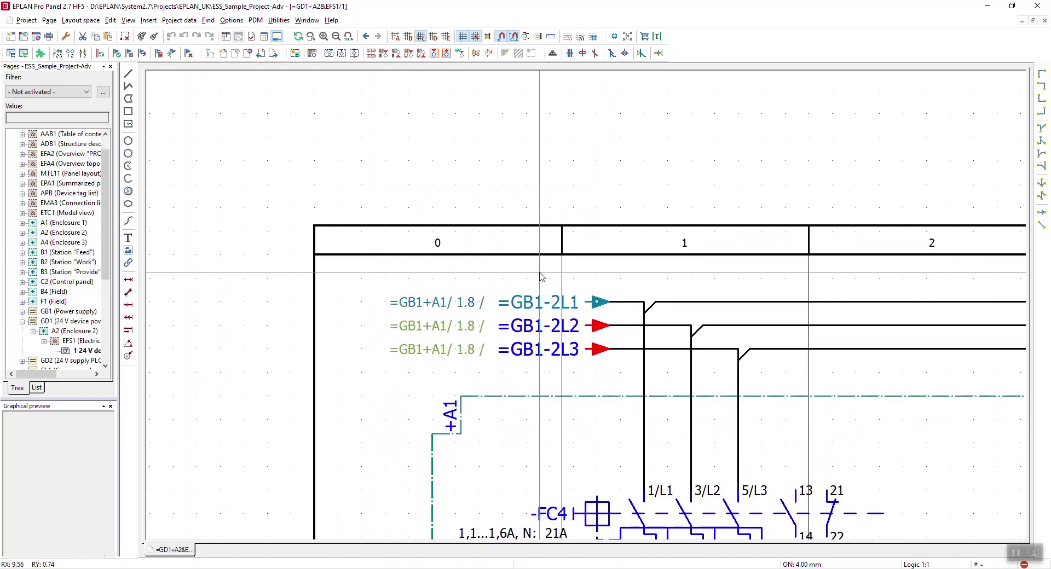
- Hide the path lines on the 24 V device power supply page
scroll(541, 276, "down", 5)
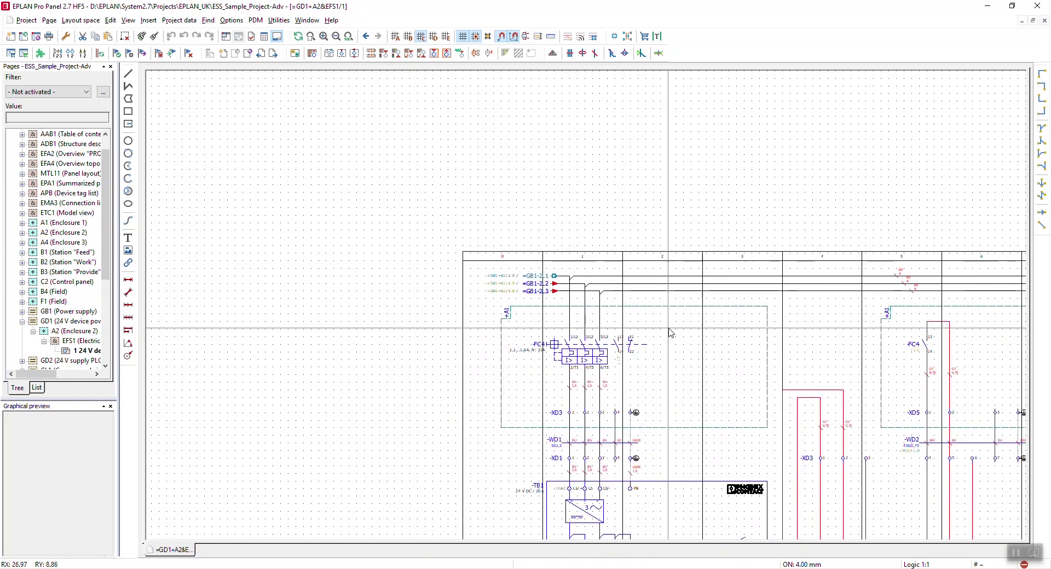
scroll(452, 167, "down", 3)
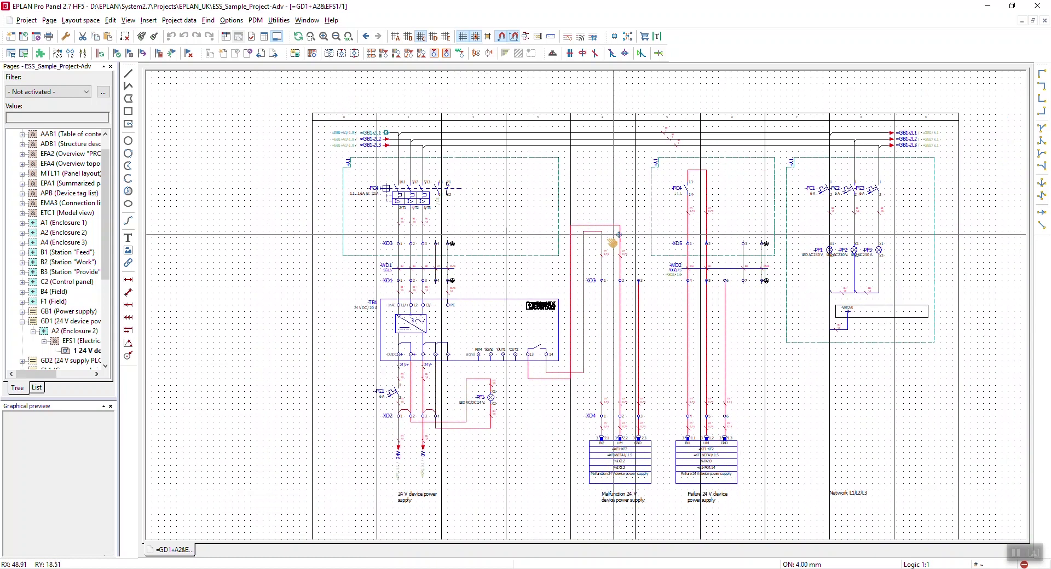
left_click(129, 20)
left_click(160, 117)
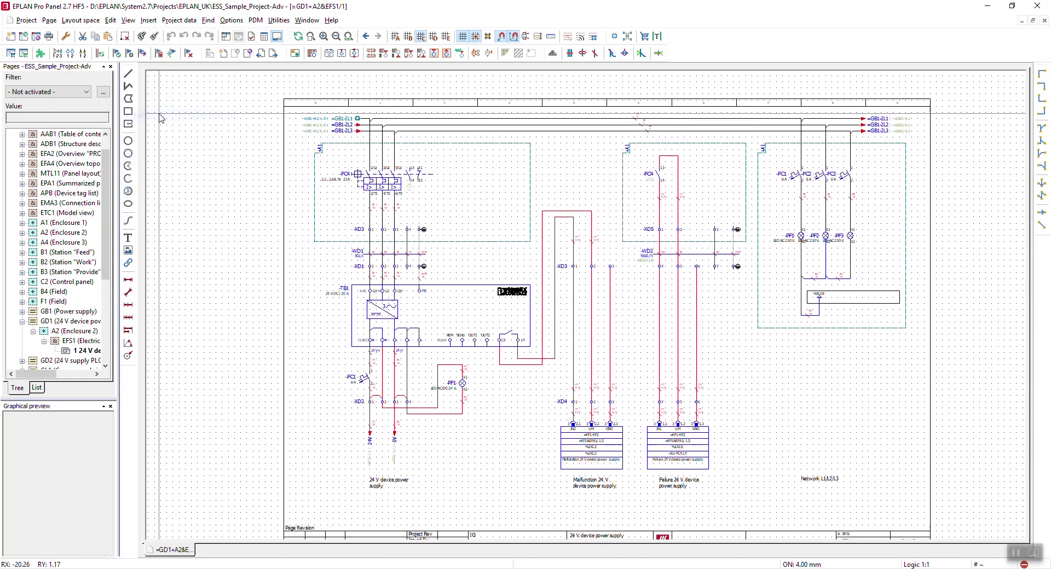
- Open the plot frame Customer.fn1 from the EPLAN_UK plot frames folder for editing
scroll(214, 114, "down", 1)
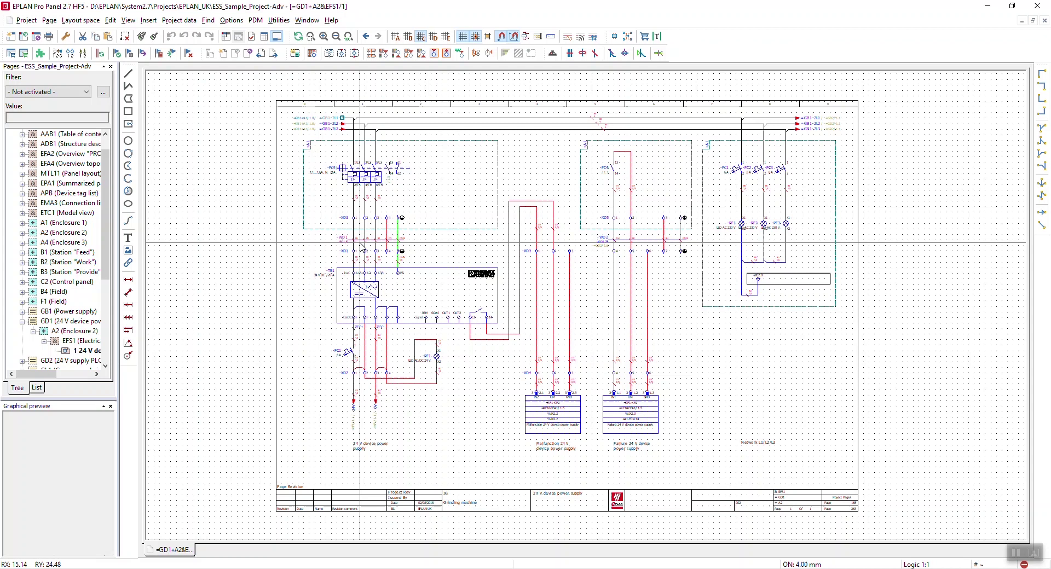
middle_click_drag(361, 243, 327, 220)
scroll(350, 484, "up", 1)
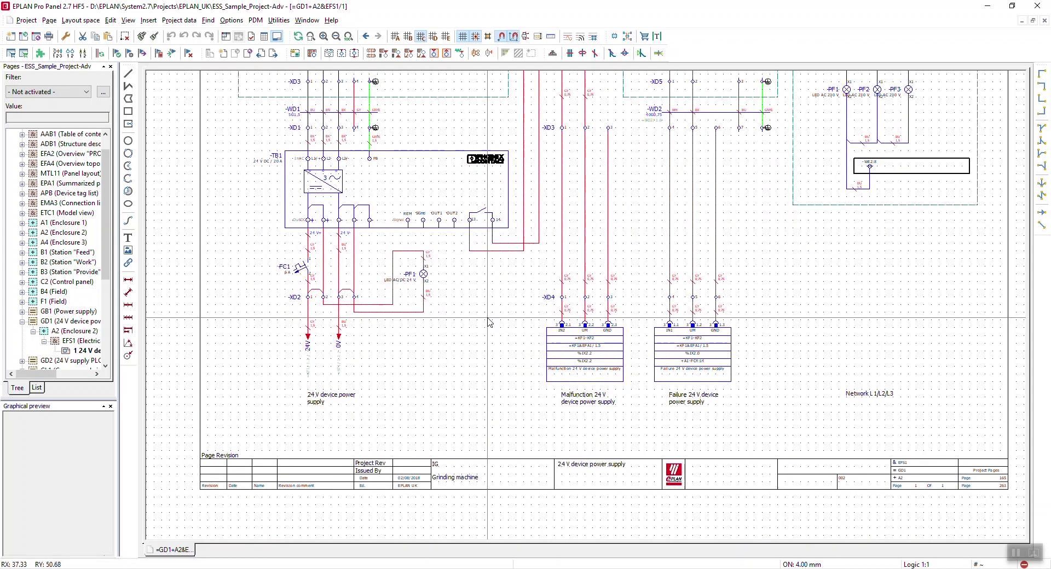
left_click(278, 21)
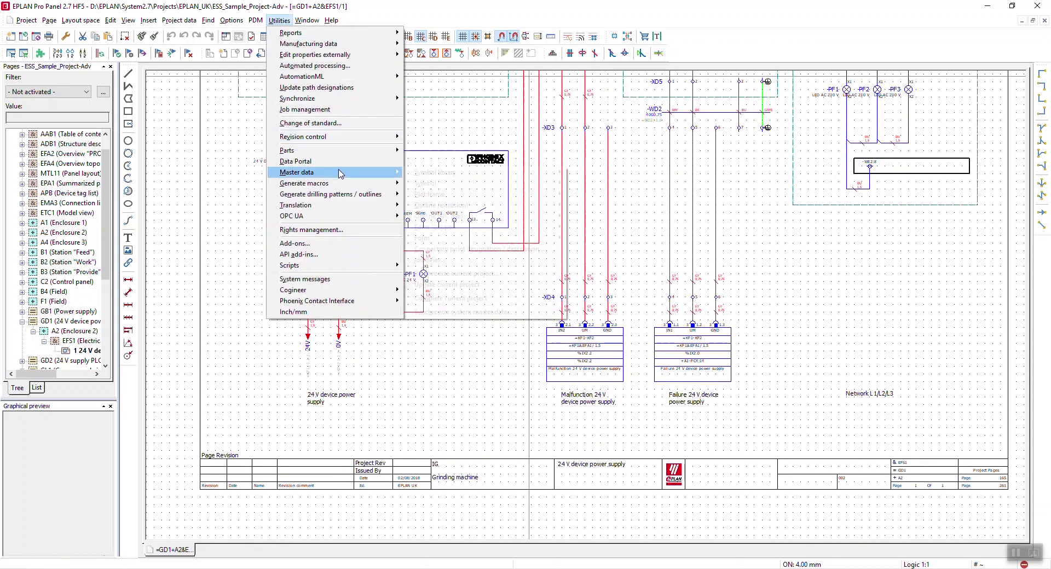
mouse_move(350, 172)
mouse_move(534, 197)
left_click(585, 205)
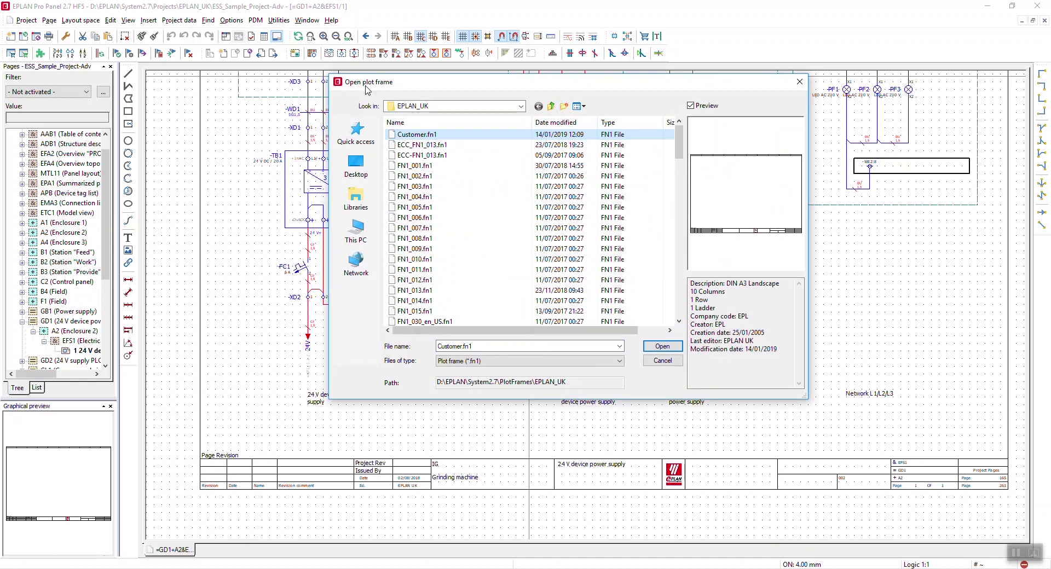
left_click(663, 346)
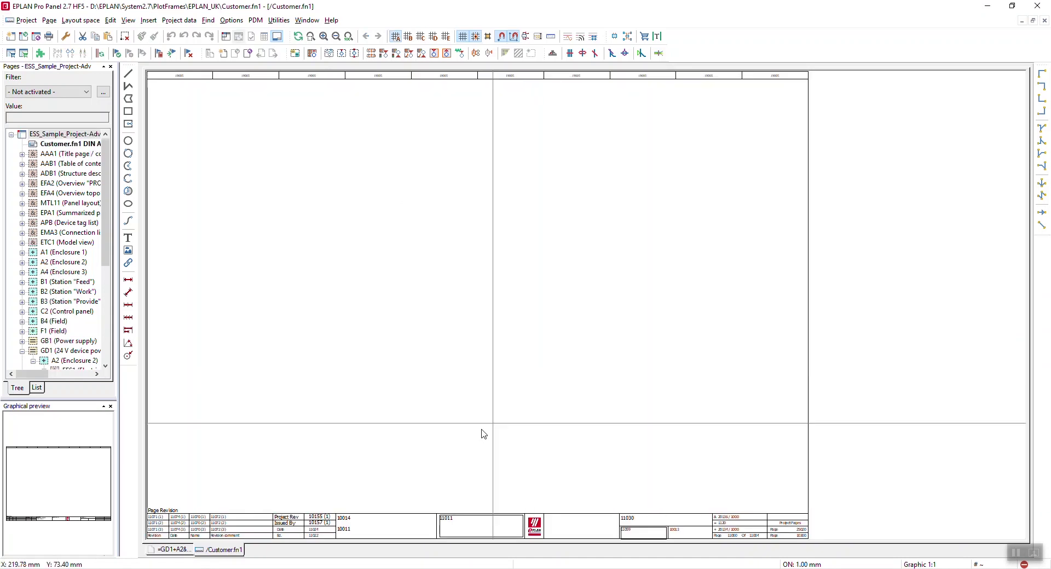
- Change the heading text above the revision table to "Page Modification"
middle_click_drag(470, 430, 708, 276)
scroll(451, 400, "down", 1)
scroll(450, 397, "up", 10)
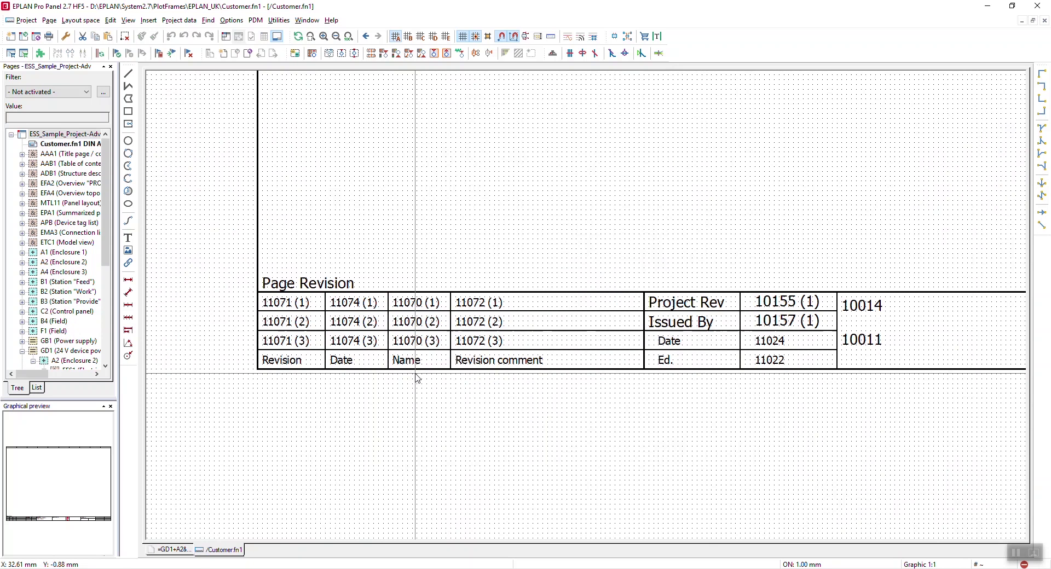
double_click(325, 285)
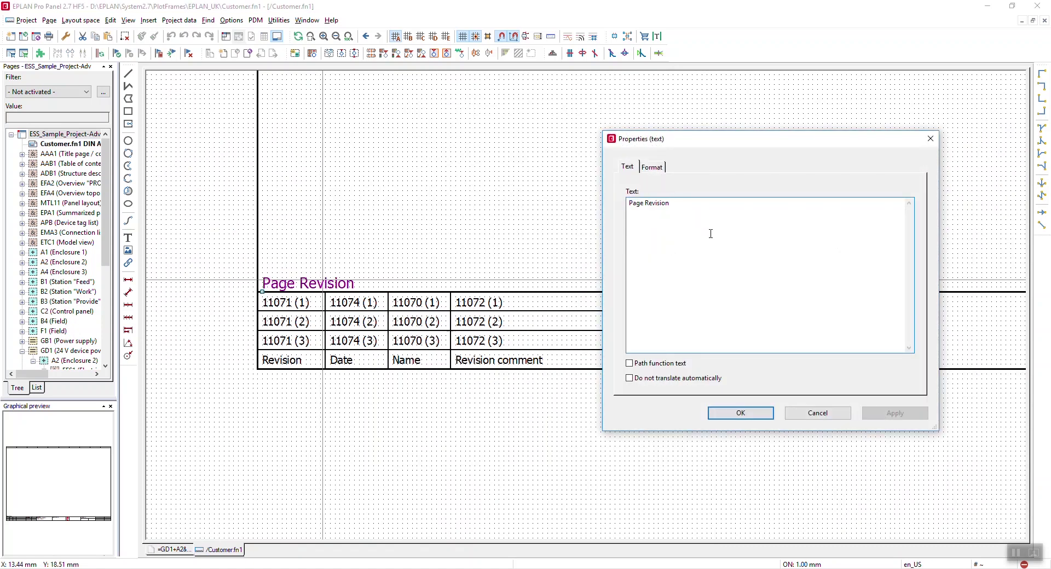
key("BackSpace")
key("BackSpace")
key("BackSpace")
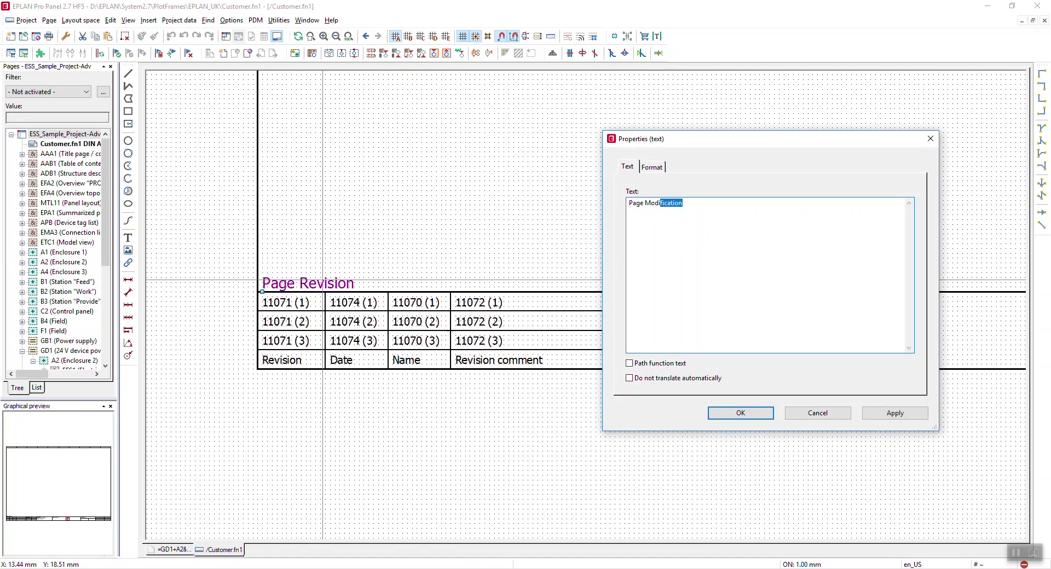
key("Return")
- Delete the EPLAN logo image from the plot frame's title block
scroll(431, 203, "down", 5)
middle_click_drag(777, 265, 508, 276)
scroll(507, 278, "down", 5)
scroll(631, 279, "up", 4)
scroll(530, 289, "up", 3)
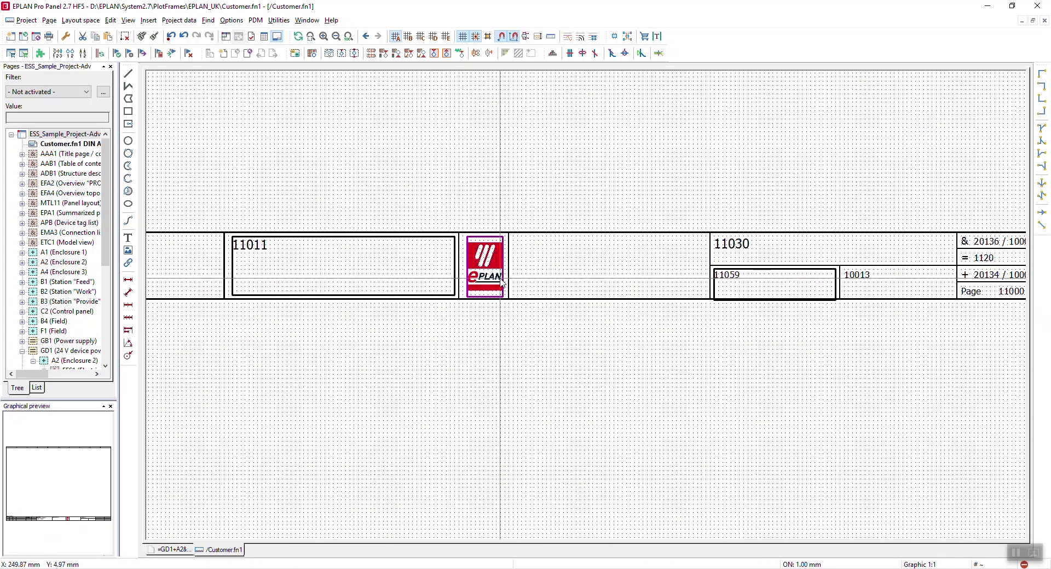
left_click(503, 284)
key("Delete")
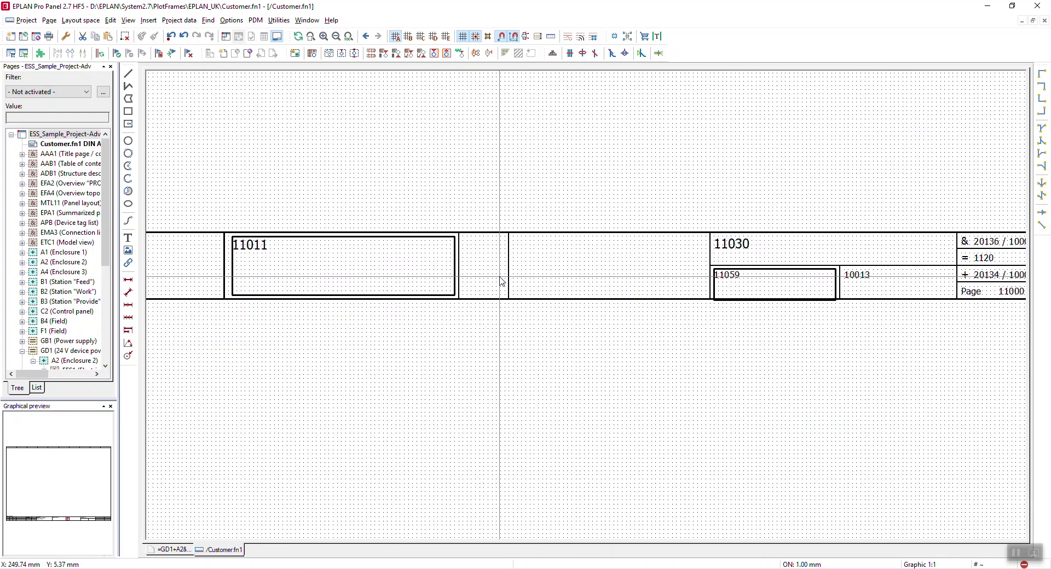
- Choose PILZ.400410.jpg from the default EPLAN_UK images folder for insertion and copy it to the project directory
left_click(148, 21)
mouse_move(241, 58)
left_click(355, 82)
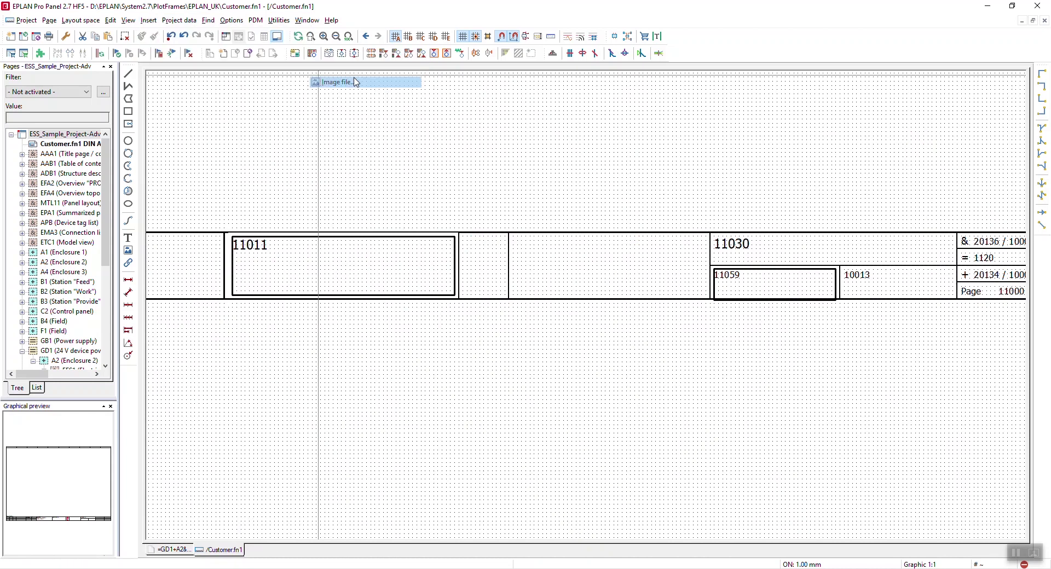
right_click(399, 369)
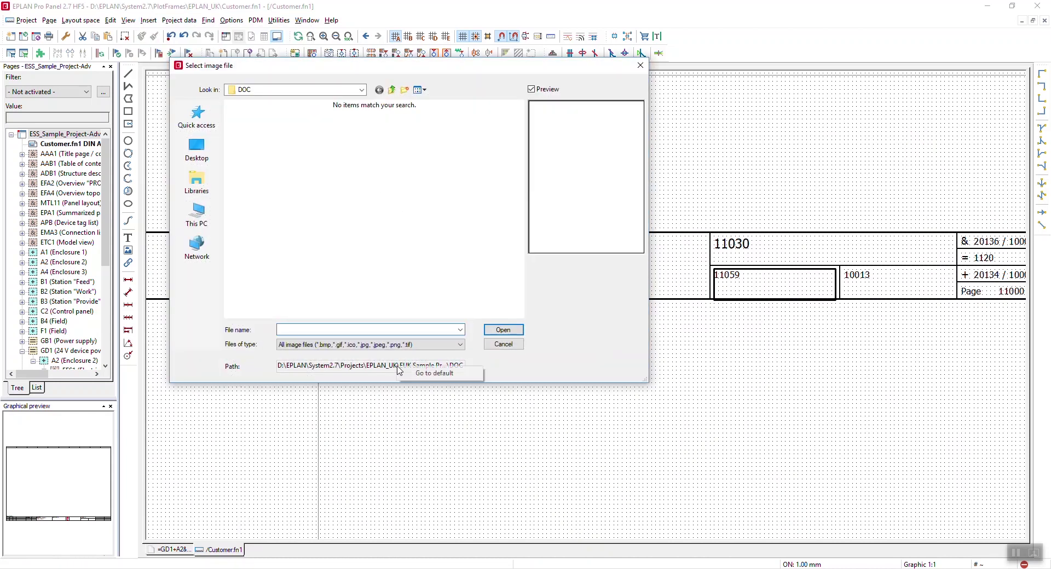
left_click(405, 374)
scroll(377, 249, "down", 1)
scroll(381, 250, "down", 1)
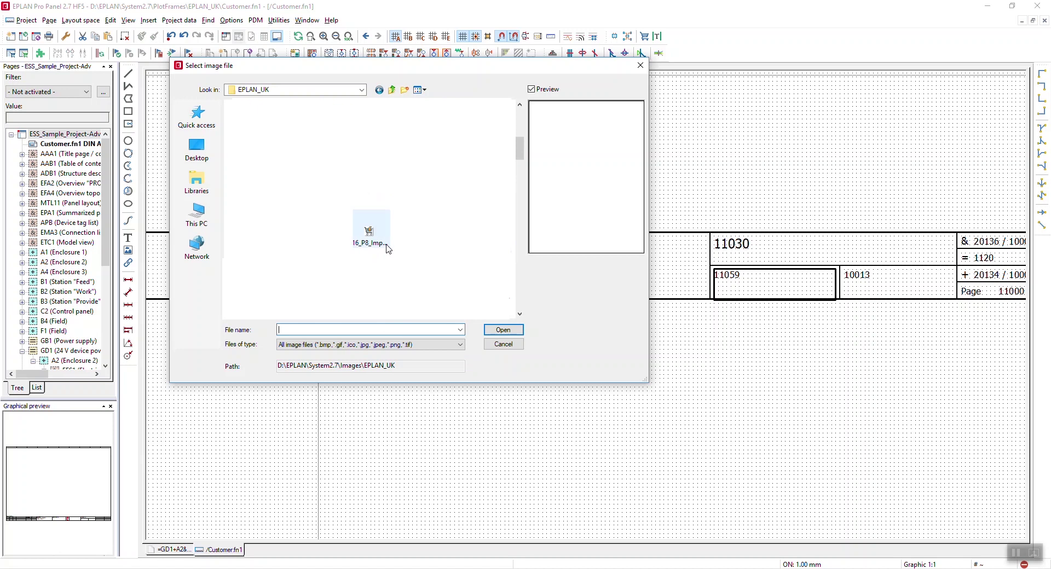
scroll(382, 250, "down", 1)
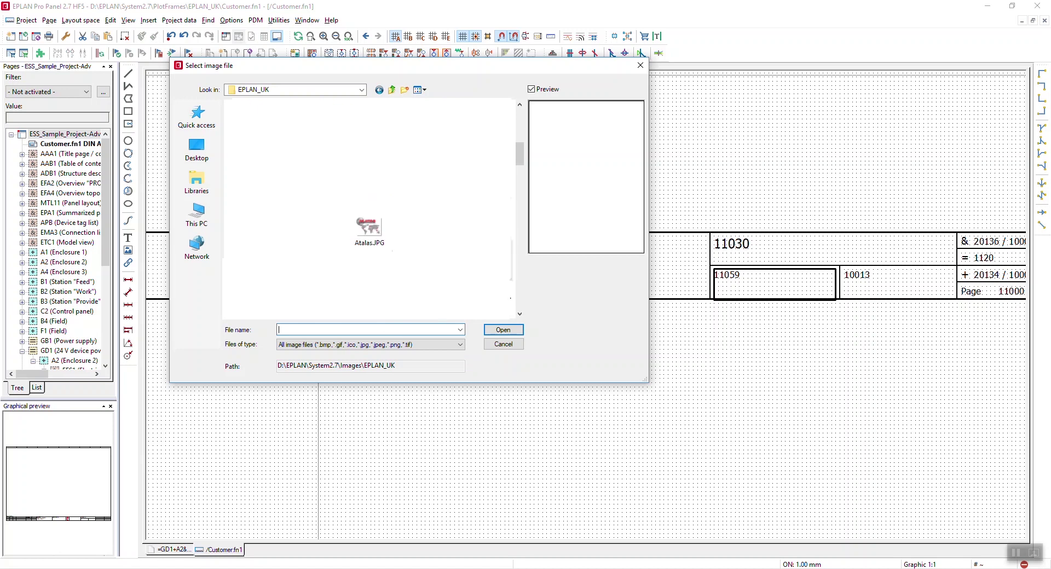
scroll(370, 208, "down", 3)
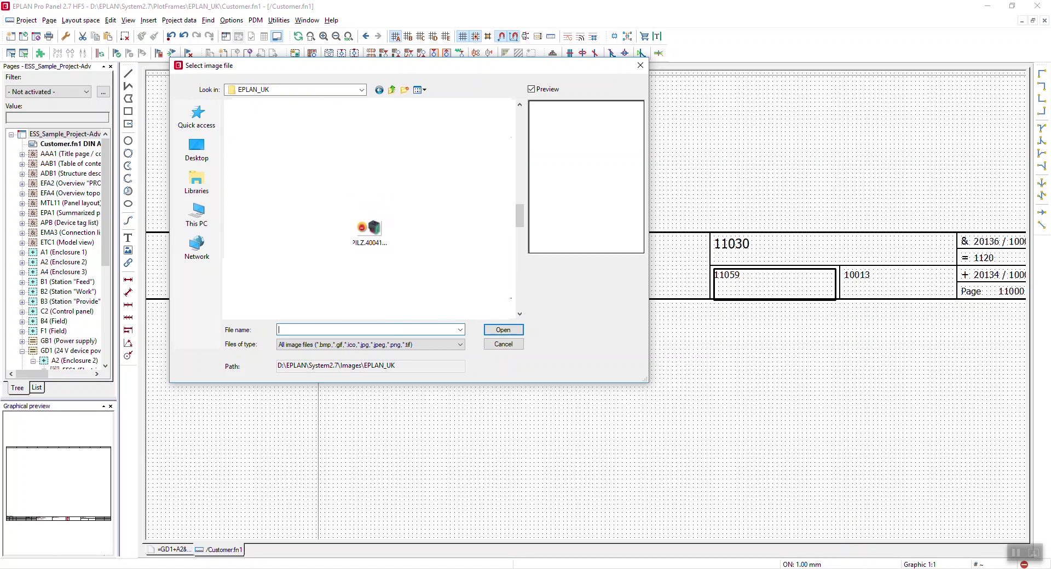
left_click(368, 228)
left_click(503, 330)
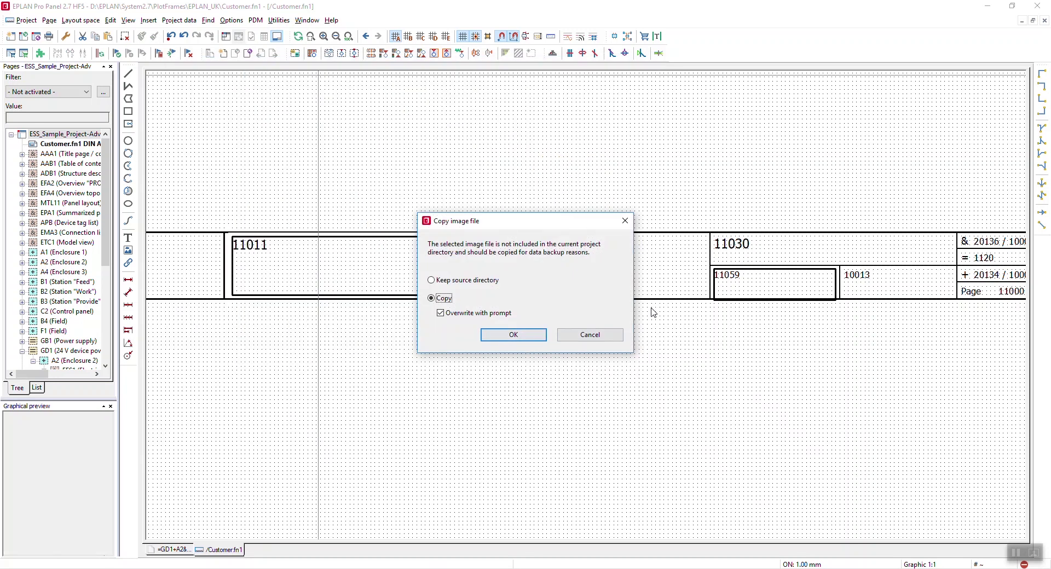
left_click(513, 335)
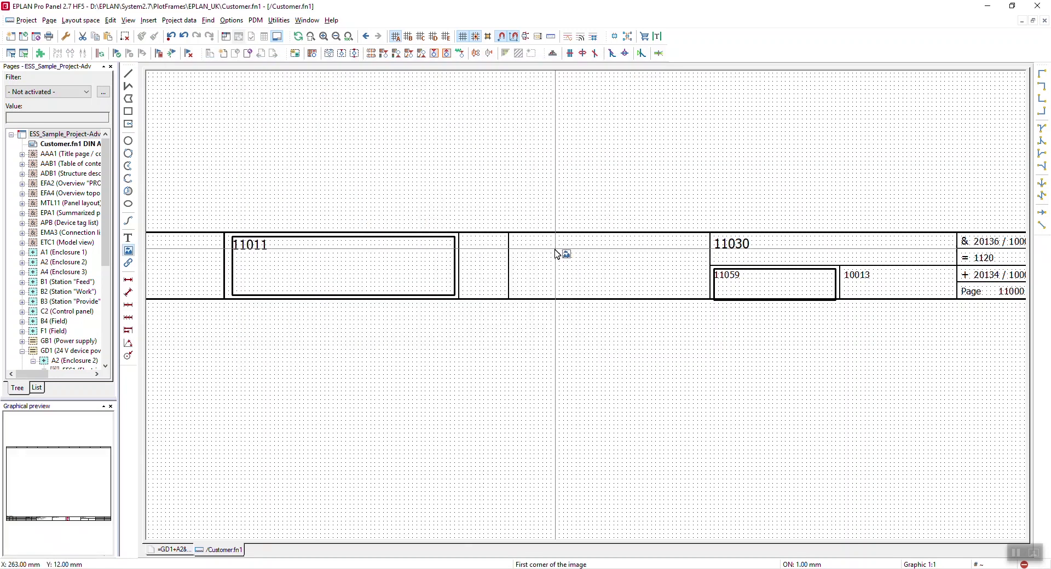
- Place the image about 23 mm wide in the empty title block cell before property 11030, keeping its aspect ratio
left_click(513, 236)
left_click(609, 277)
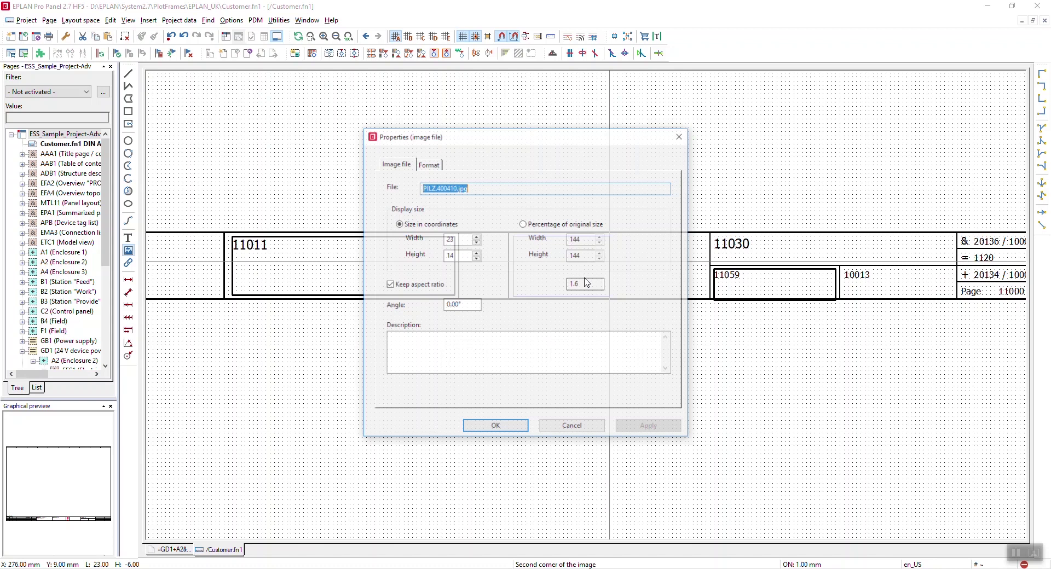
left_click(498, 427)
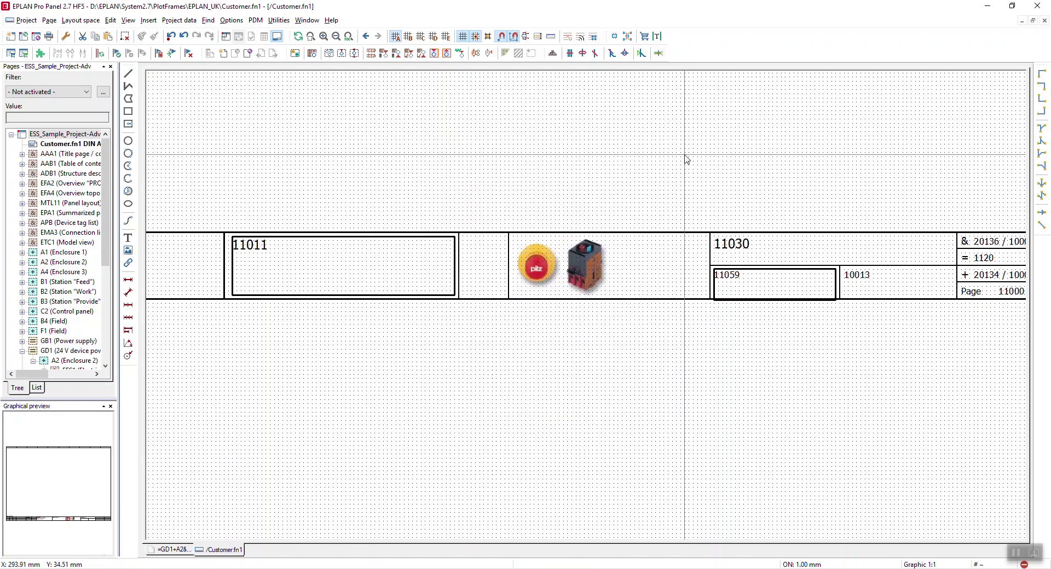
scroll(560, 175, "down", 4)
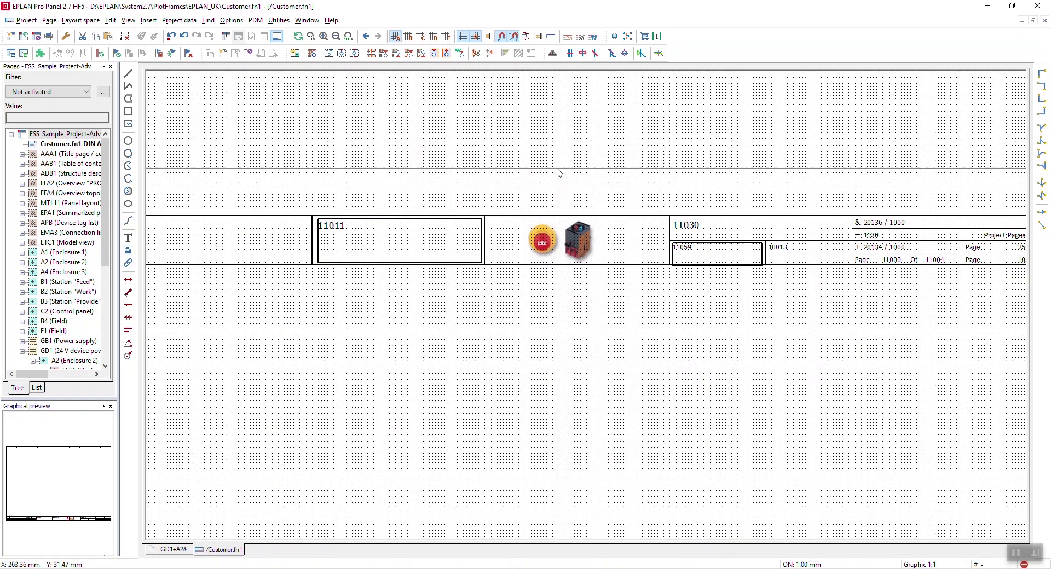
- Examine the title block's property placeholders as names and restore their display as numbers
scroll(716, 229, "up", 4)
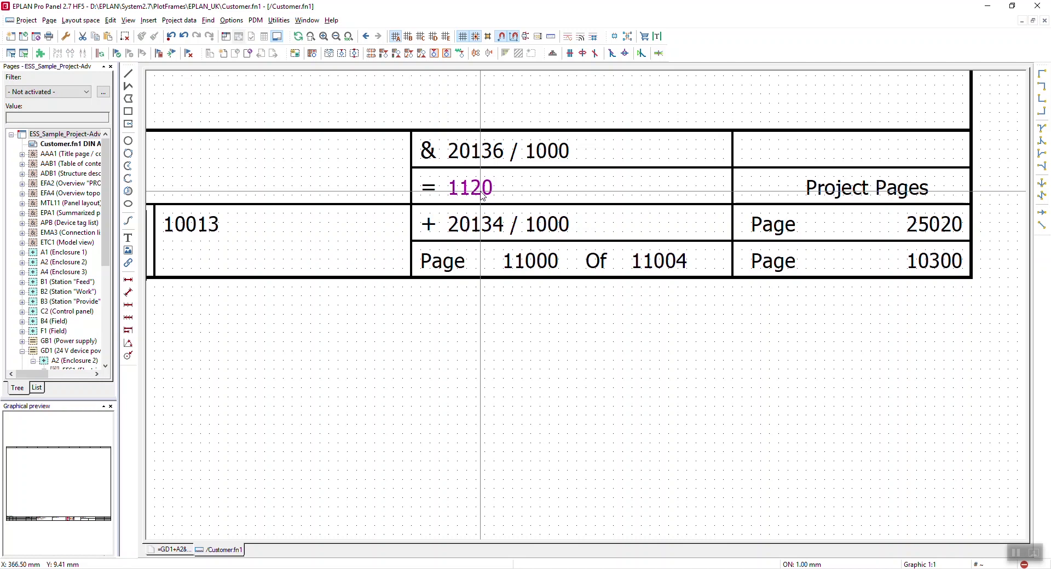
left_click(129, 21)
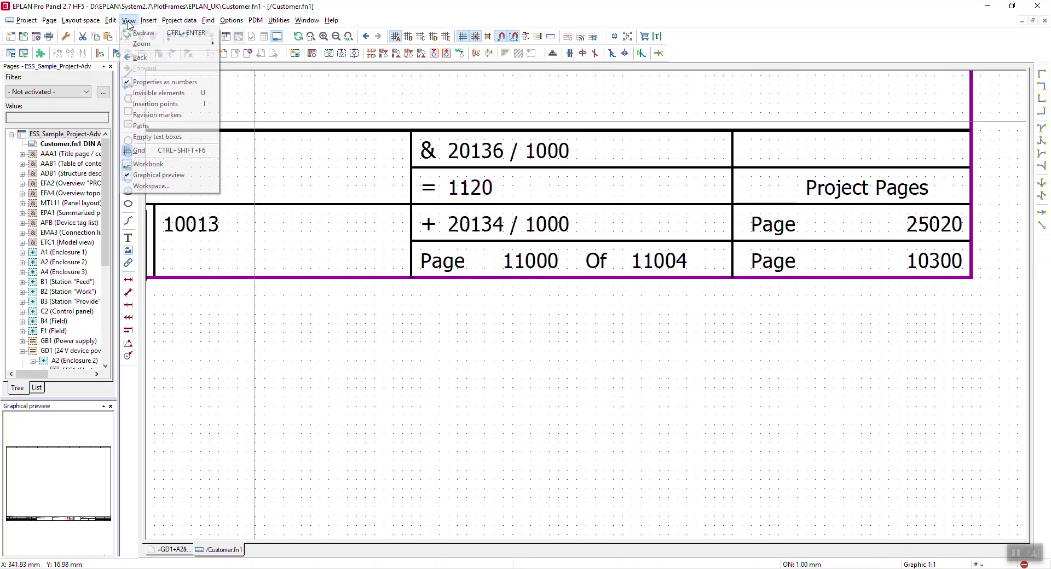
left_click(153, 83)
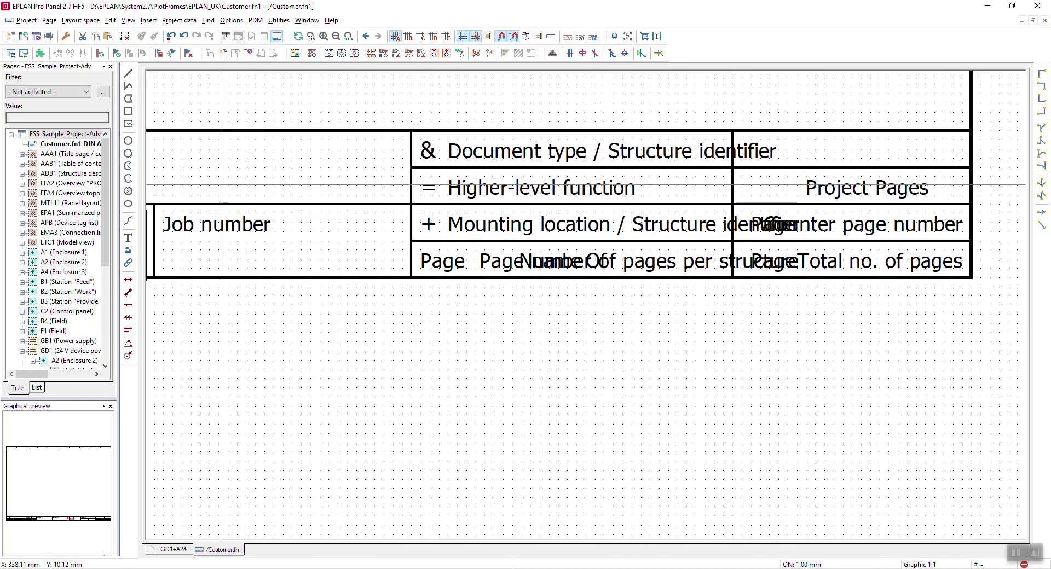
left_click(129, 20)
left_click(156, 83)
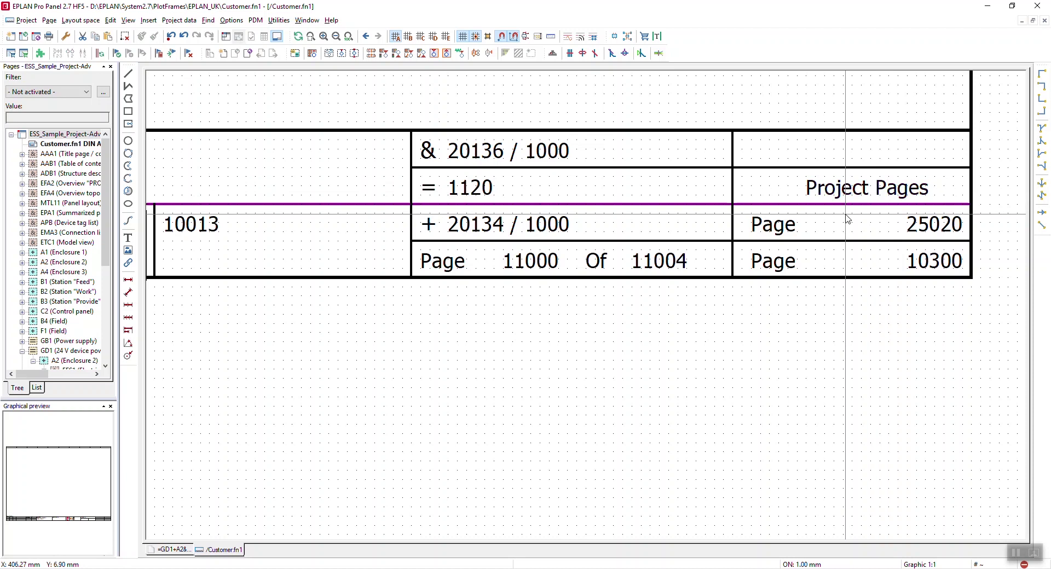
- Replace the Drawing number <11030> placeholder in the title block with the page property Watermark (revision) <11003>
scroll(851, 196, "down", 1)
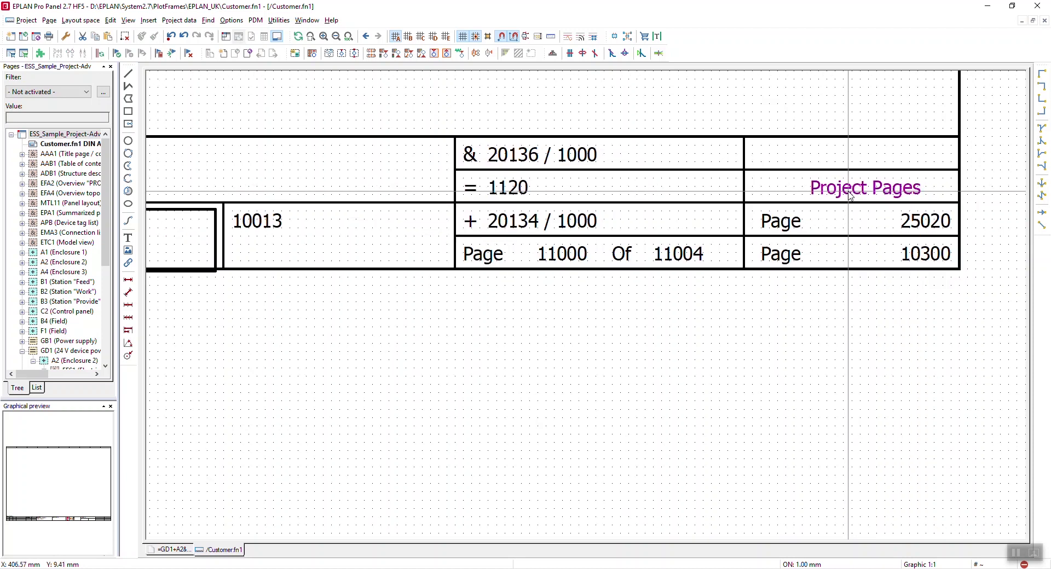
scroll(849, 192, "down", 2)
scroll(198, 206, "down", 1)
middle_click_drag(198, 206, 569, 201)
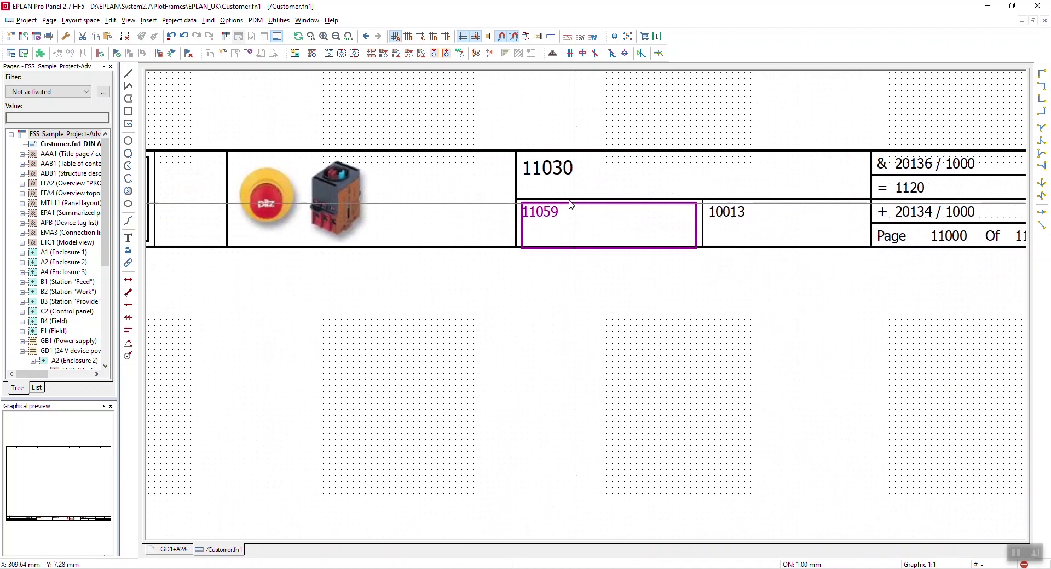
double_click(560, 170)
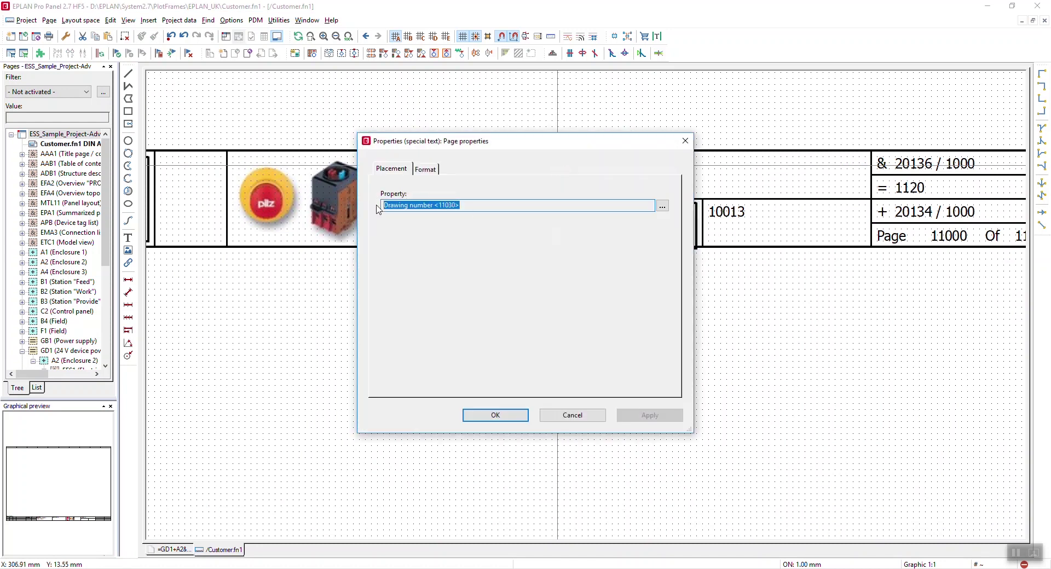
left_click(663, 206)
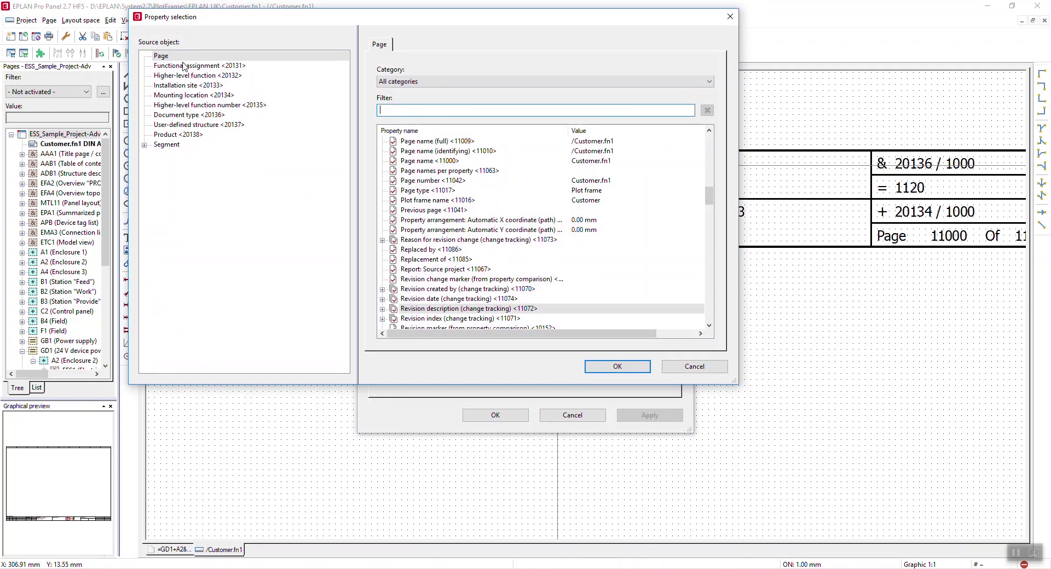
left_click(162, 56)
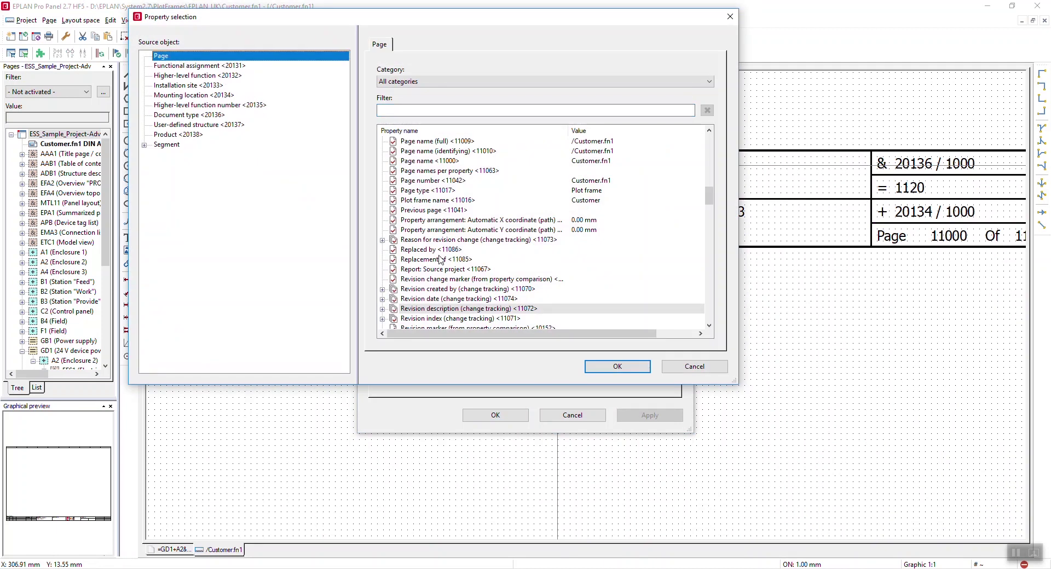
scroll(441, 260, "up", 2)
scroll(438, 259, "down", 9)
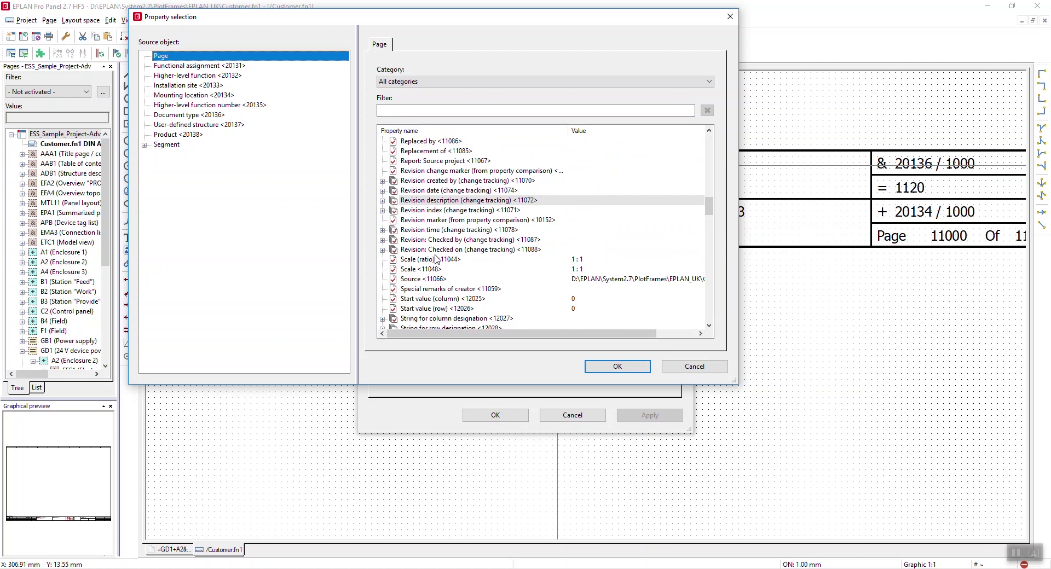
scroll(434, 261, "down", 20)
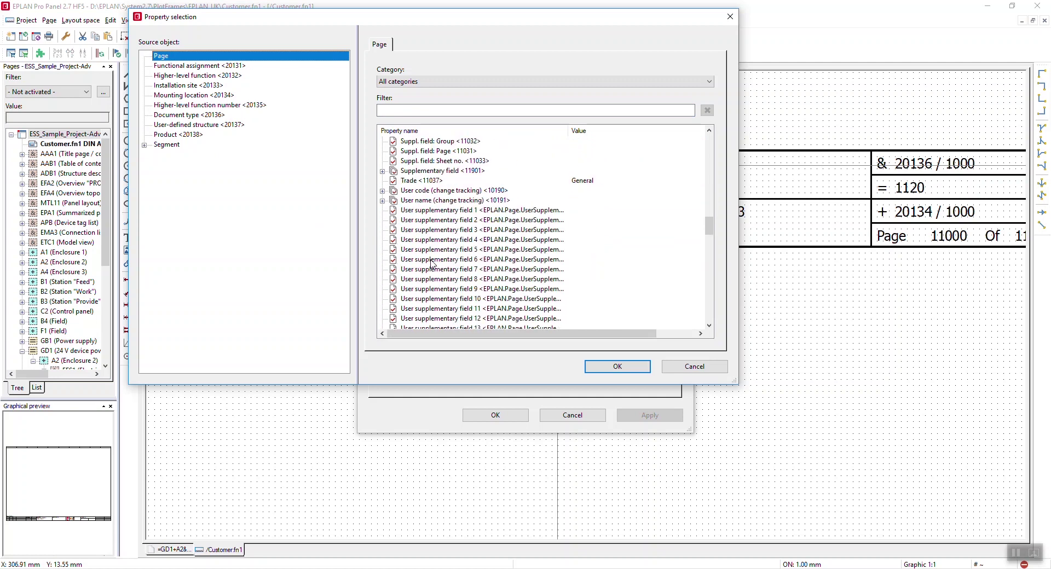
scroll(436, 255, "down", 6)
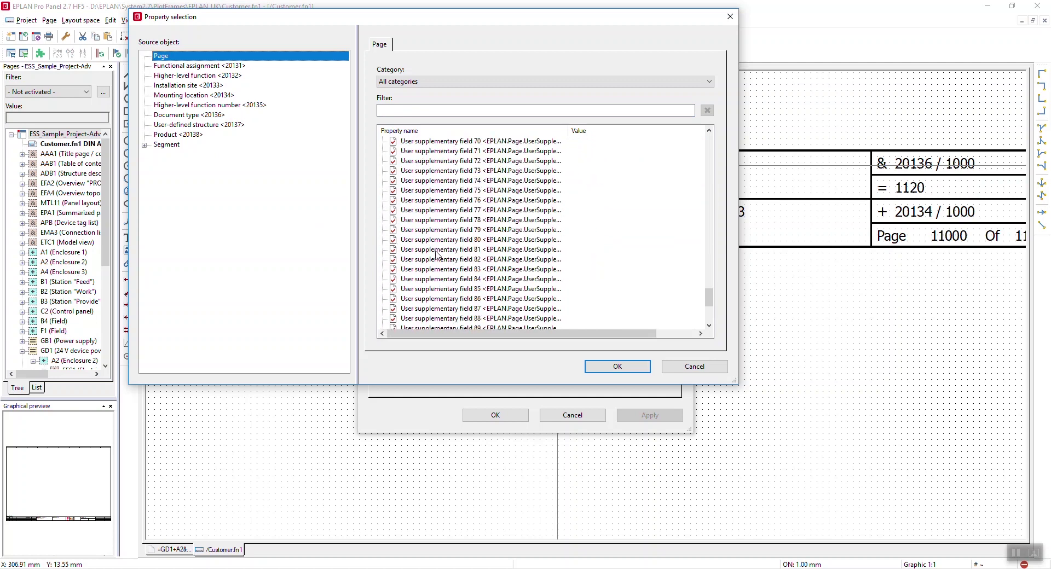
scroll(434, 259, "down", 7)
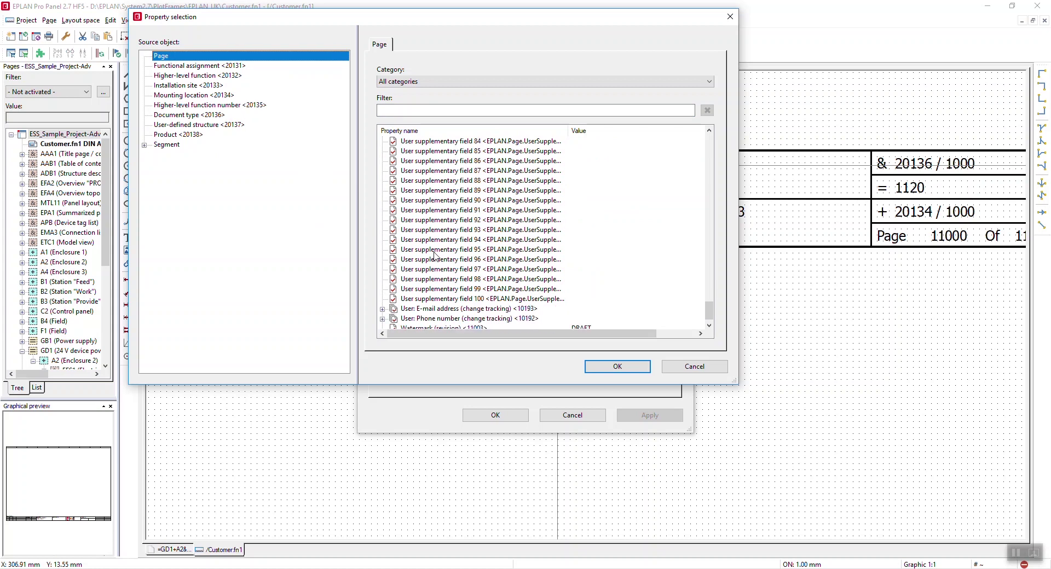
left_click(443, 319)
left_click(599, 370)
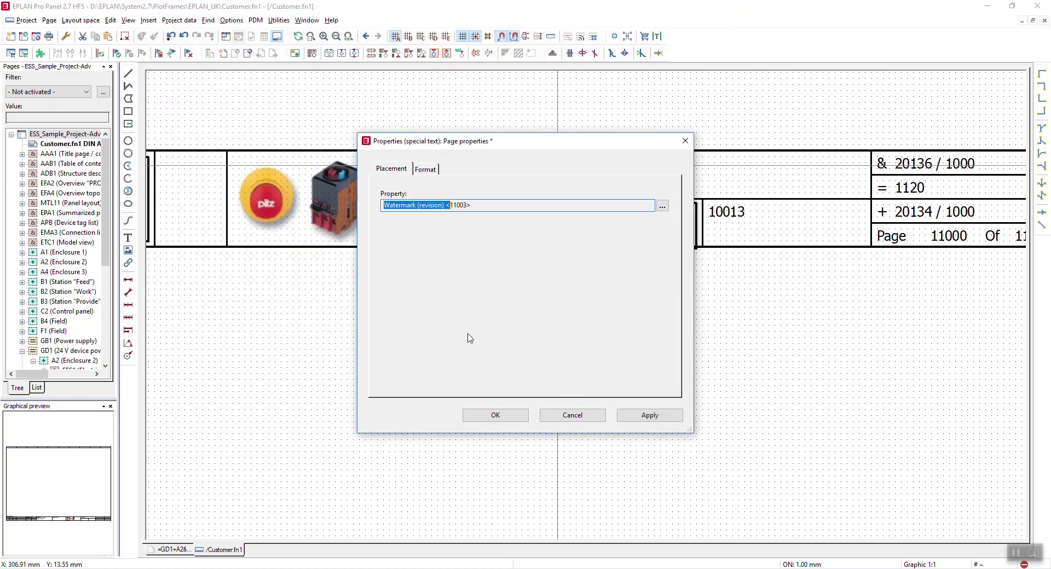
left_click(496, 415)
left_click(515, 135)
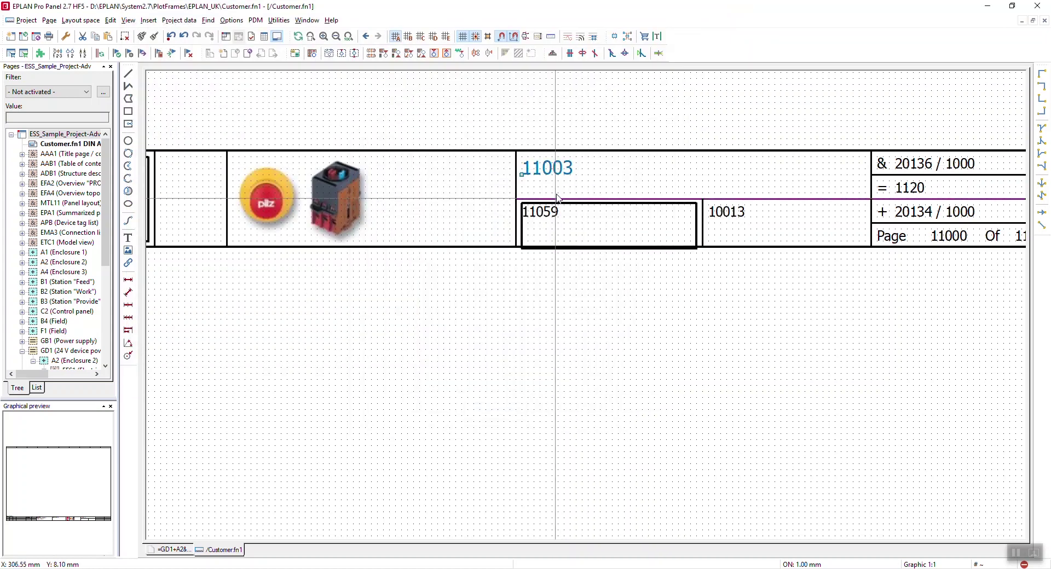
- Close the Customer.fn1 plot frame and update the open project with the changed master data
right_click(63, 144)
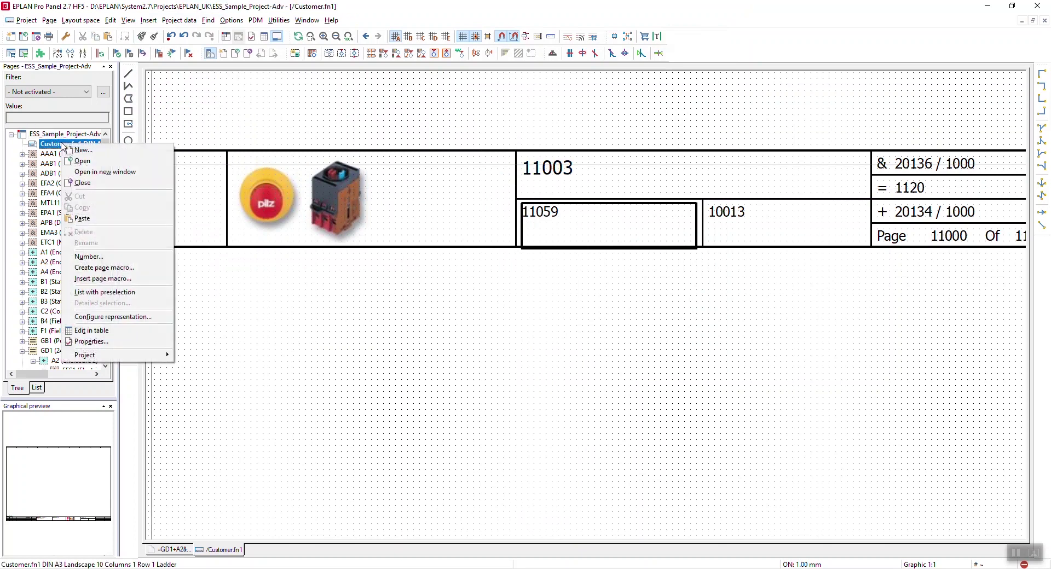
left_click(83, 183)
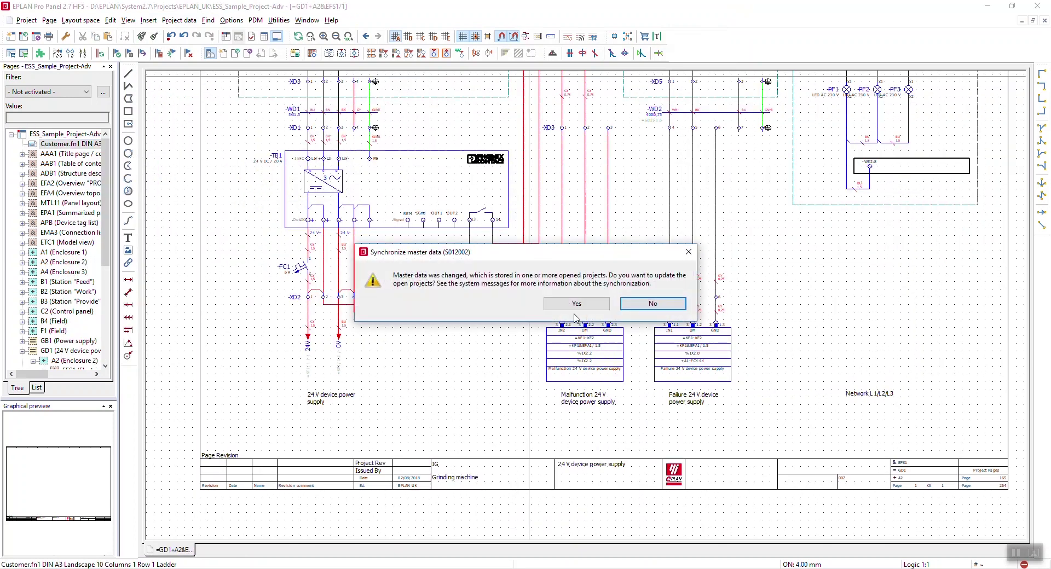
left_click(576, 306)
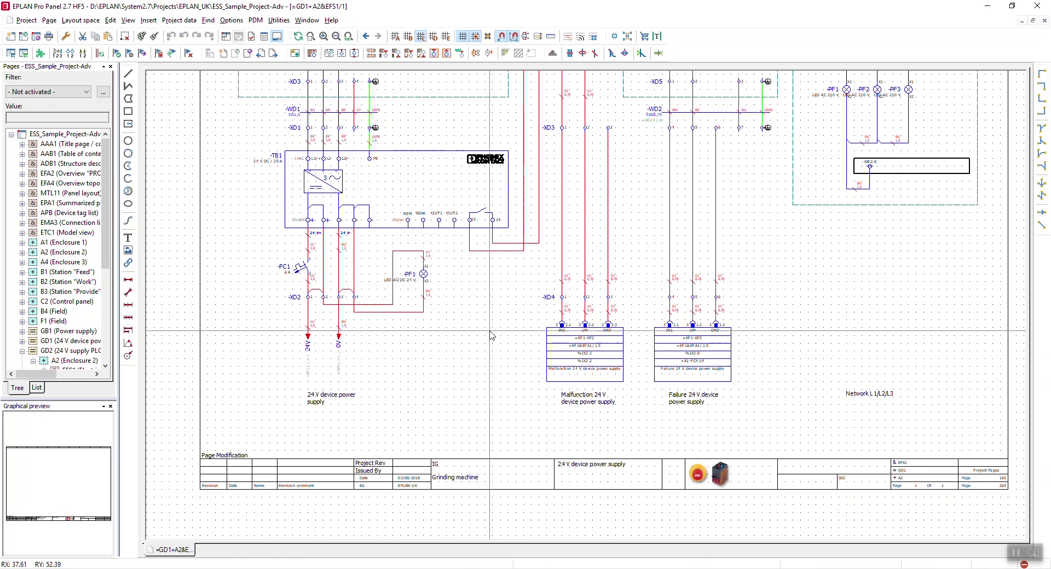
scroll(490, 331, "down", 1)
middle_click_drag(530, 340, 513, 386)
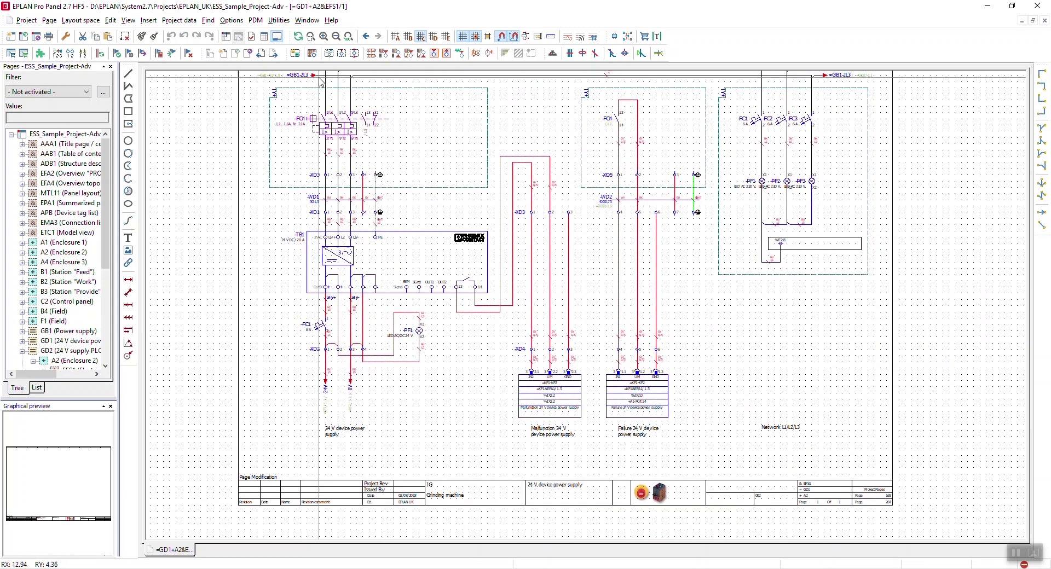
- Set the standard plot frame in the page management settings of ESS_Sample_Project-Adv to FN1_013
left_click(232, 20)
left_click(273, 231)
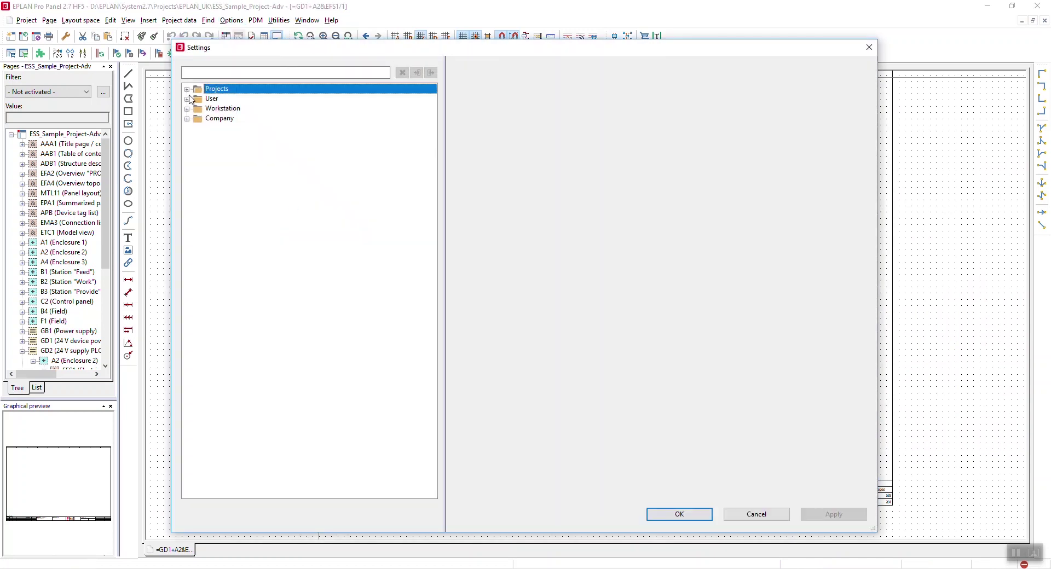
left_click(187, 89)
left_click(197, 99)
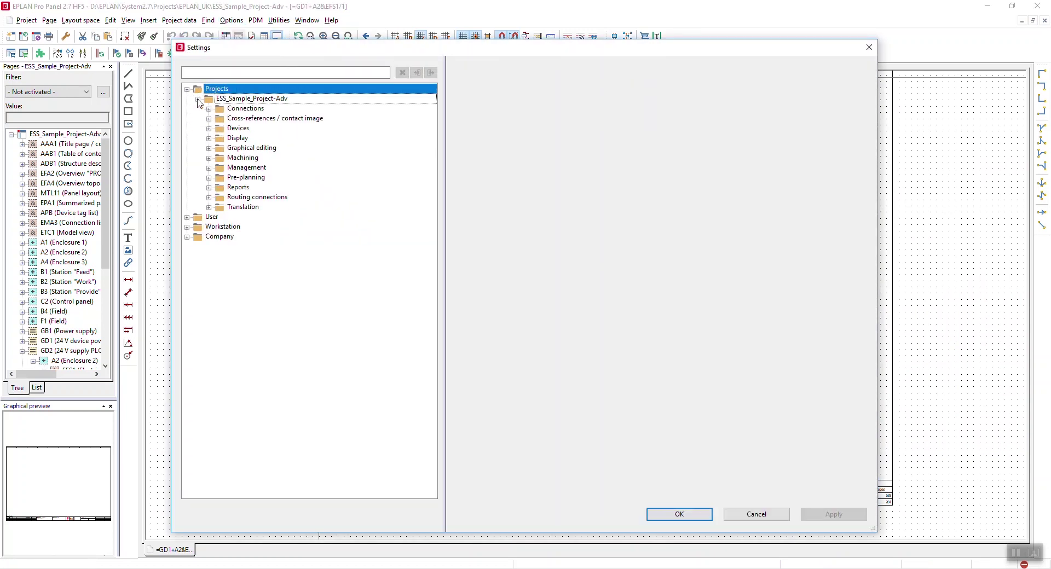
left_click(209, 168)
left_click(248, 256)
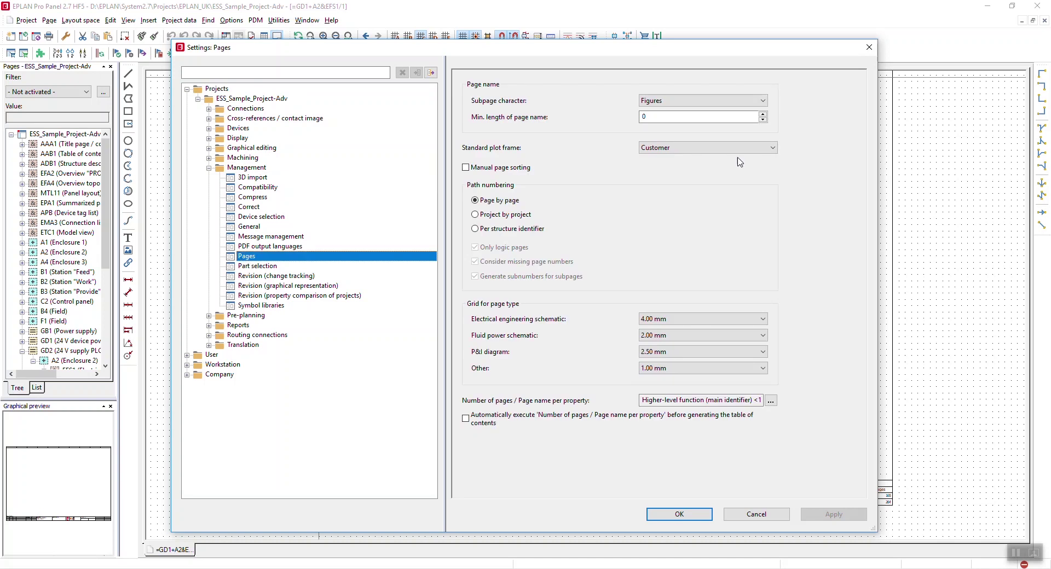
left_click(704, 150)
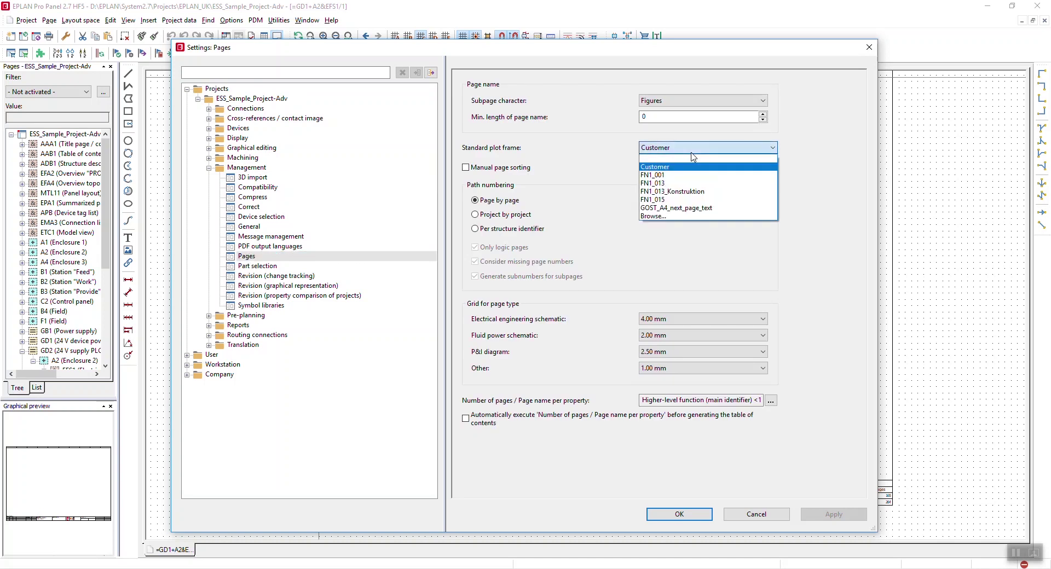
left_click(691, 183)
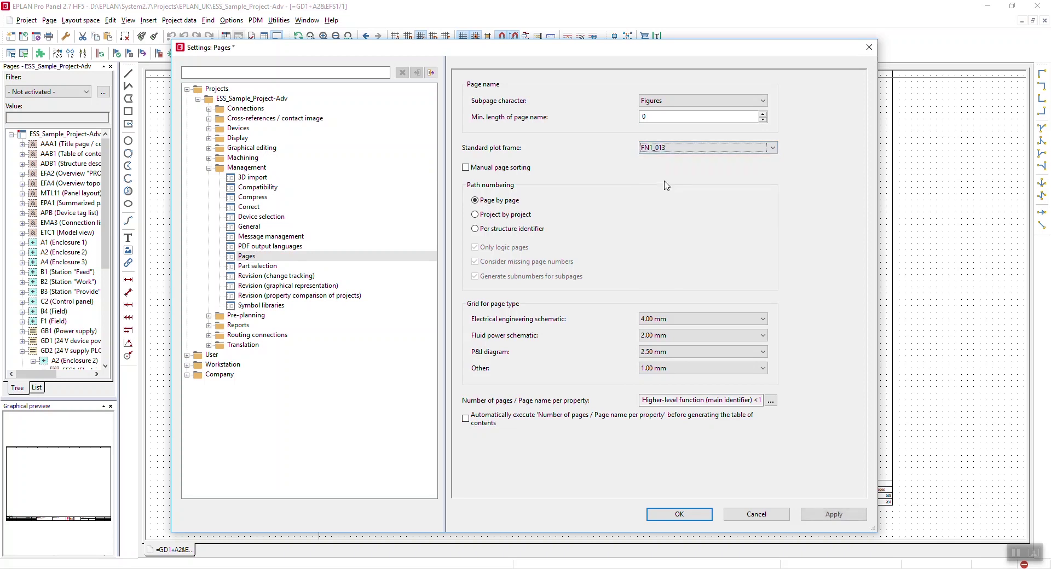
left_click(693, 516)
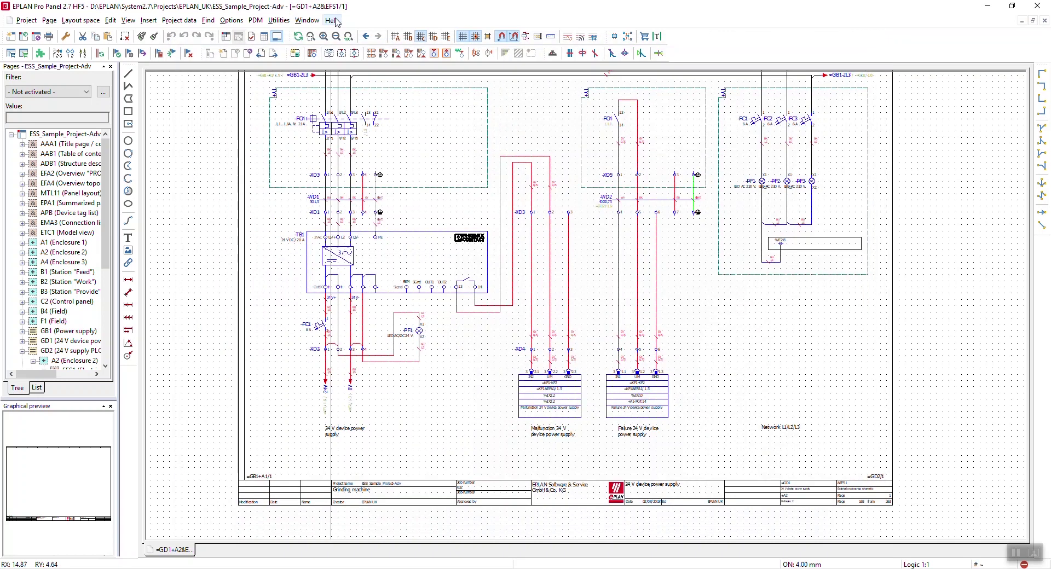
- Assign the Customer plot frame to page =GD1+A2&EFS1/1 through its page property Plot frame name <11016>
scroll(590, 529, "up", 5)
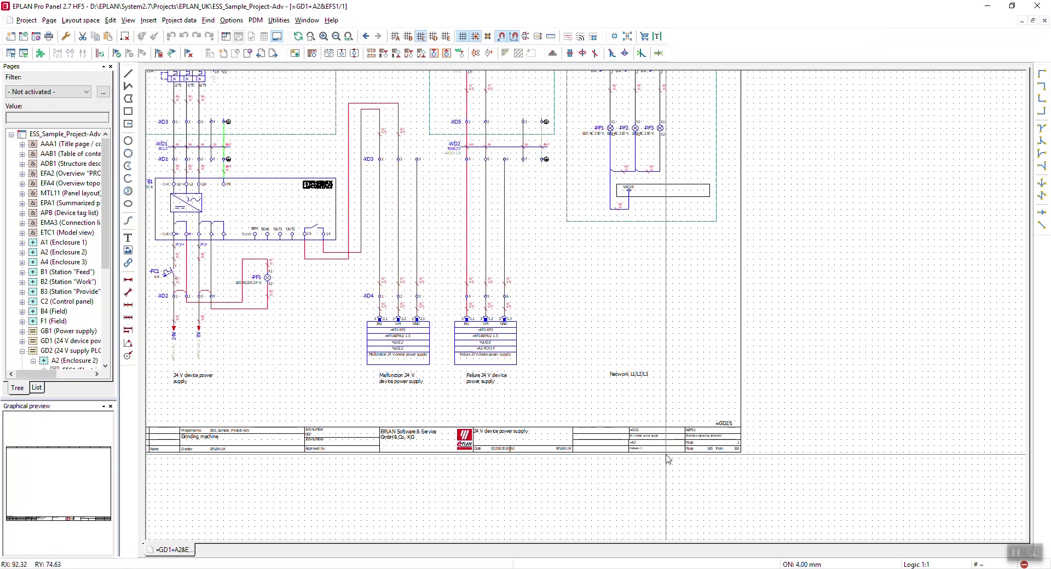
scroll(711, 453, "down", 5)
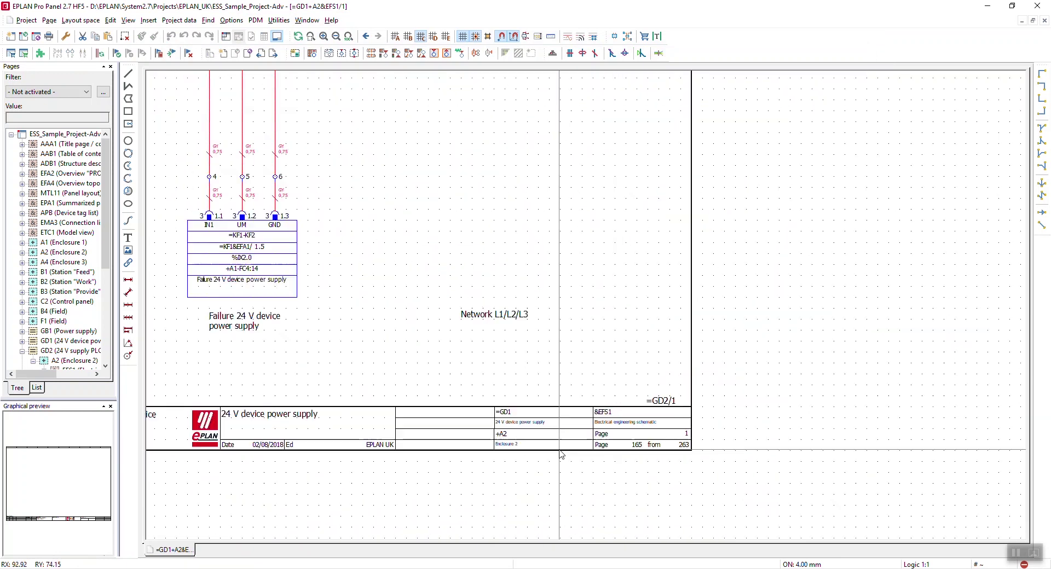
middle_click_drag(494, 441, 726, 436)
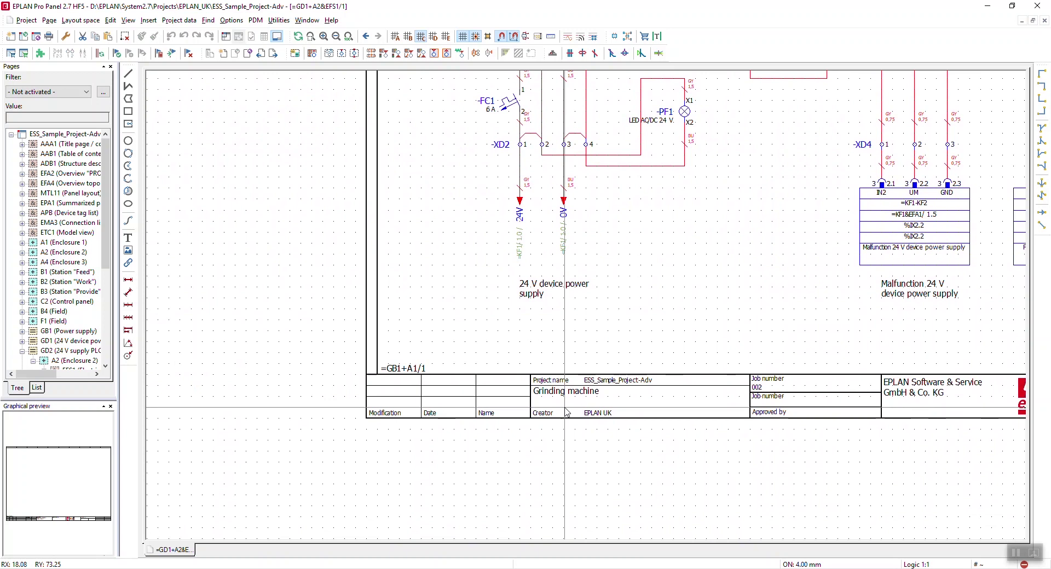
double_click(582, 386)
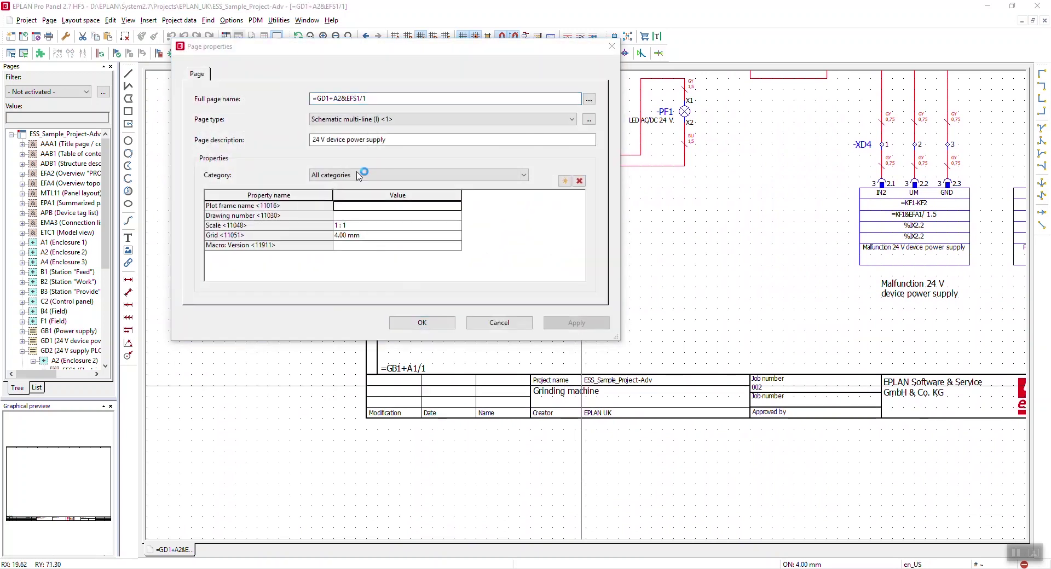
left_click(368, 208)
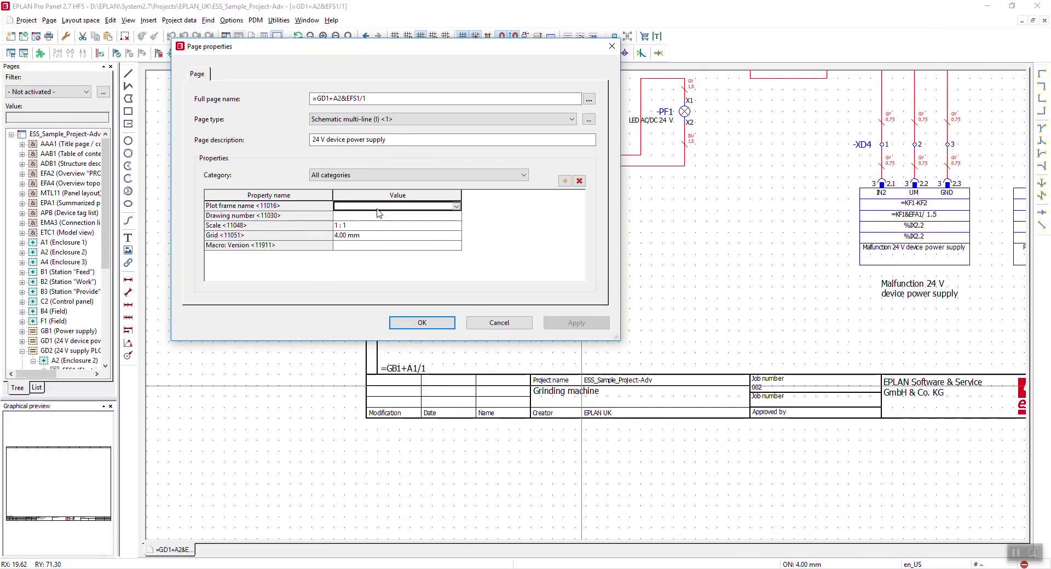
left_click(542, 206)
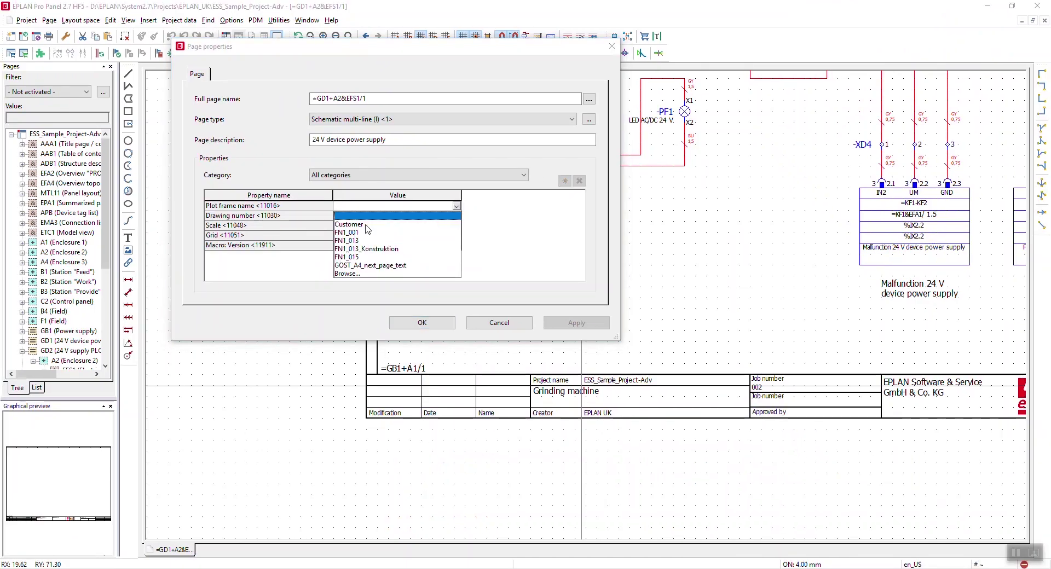
left_click(355, 217)
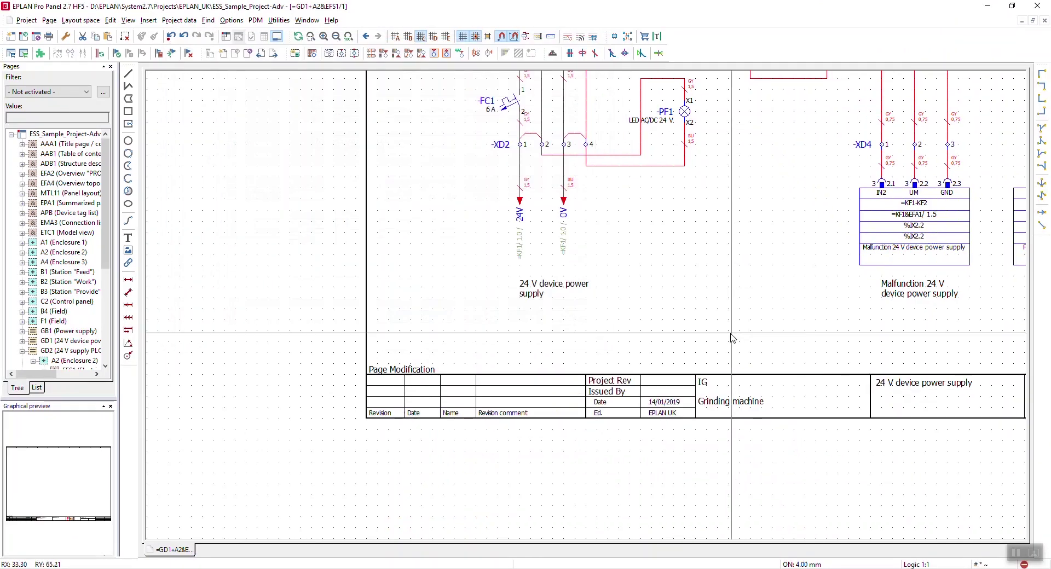
scroll(731, 335, "down", 3)
middle_click_drag(827, 296, 631, 398)
scroll(733, 347, "down", 3)
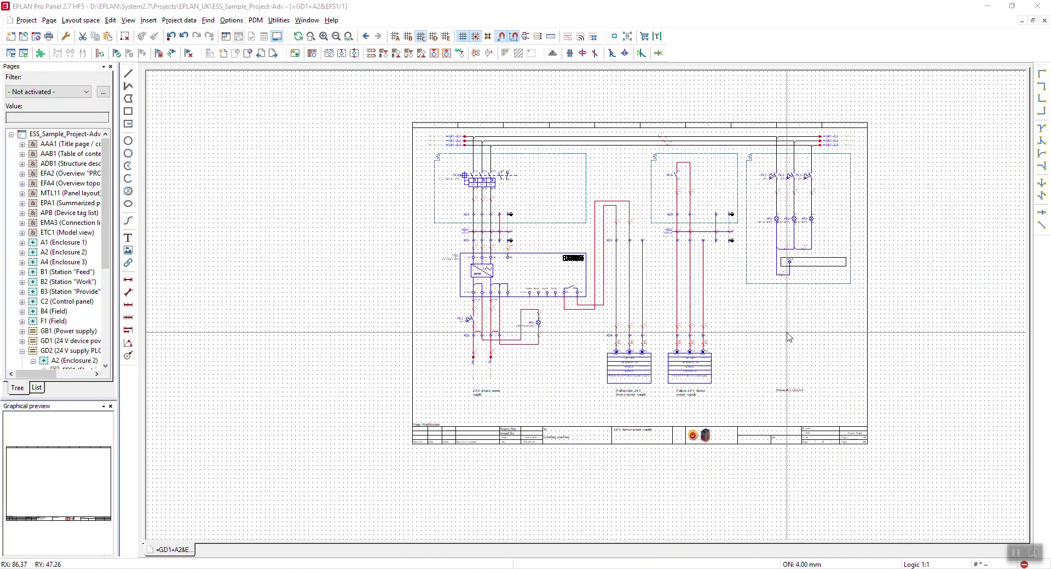